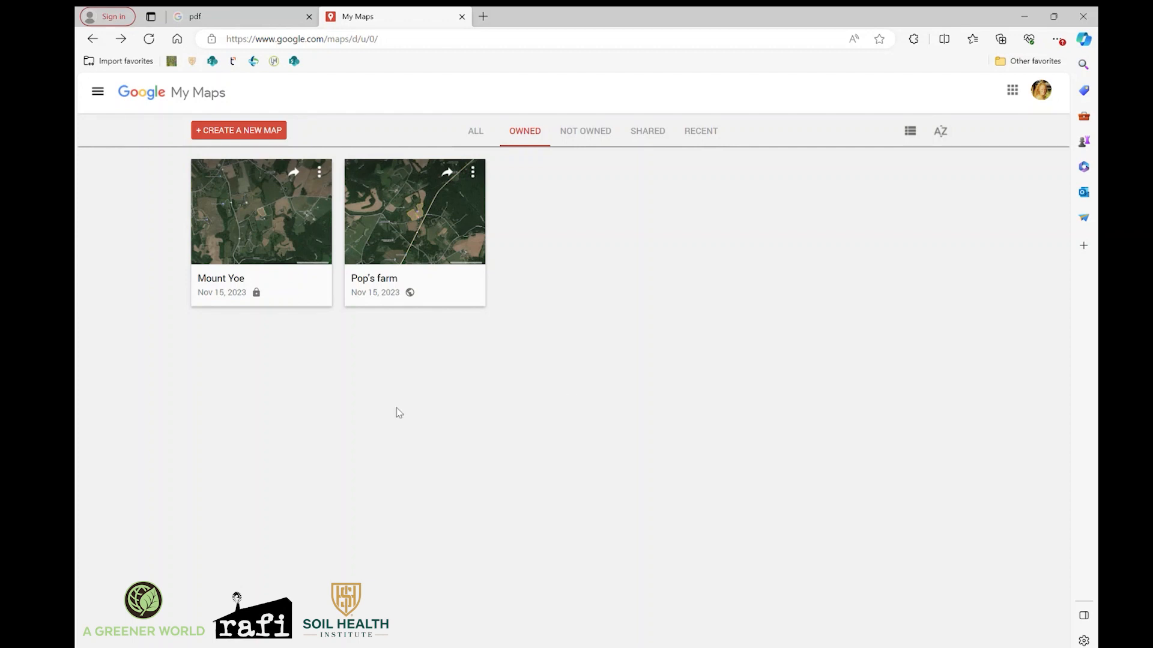
# Create a new map and find Allibone Rd, Bel Air, MD on it.
pyautogui.click(263, 133)
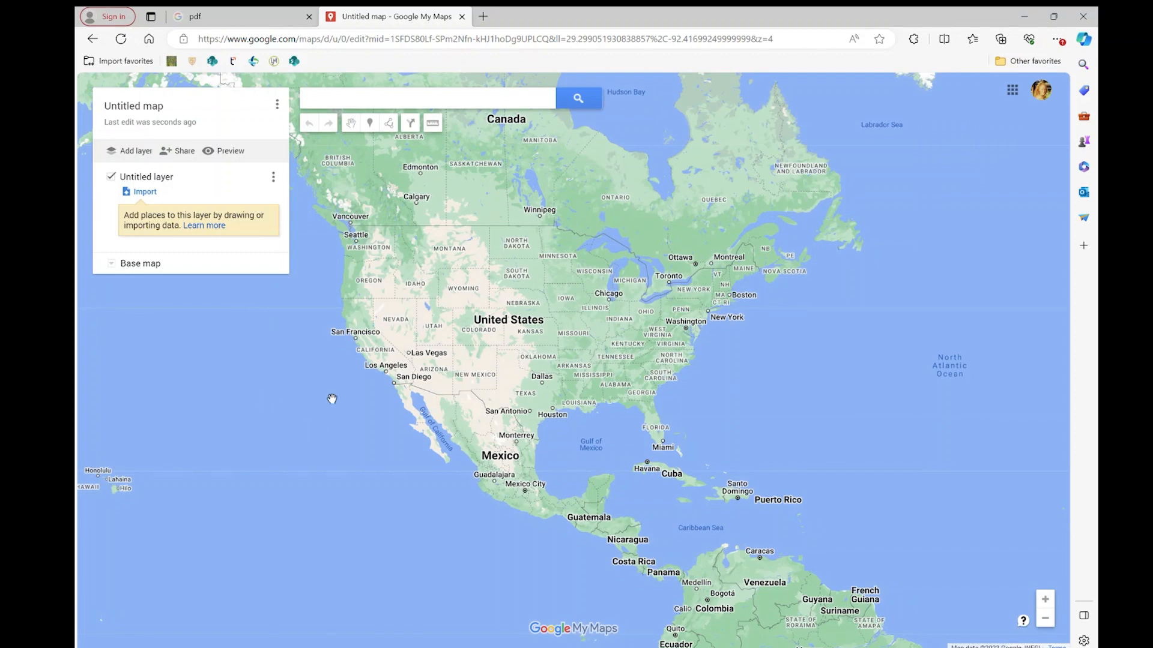
pyautogui.moveTo(333, 316); pyautogui.dragTo(365, 341)
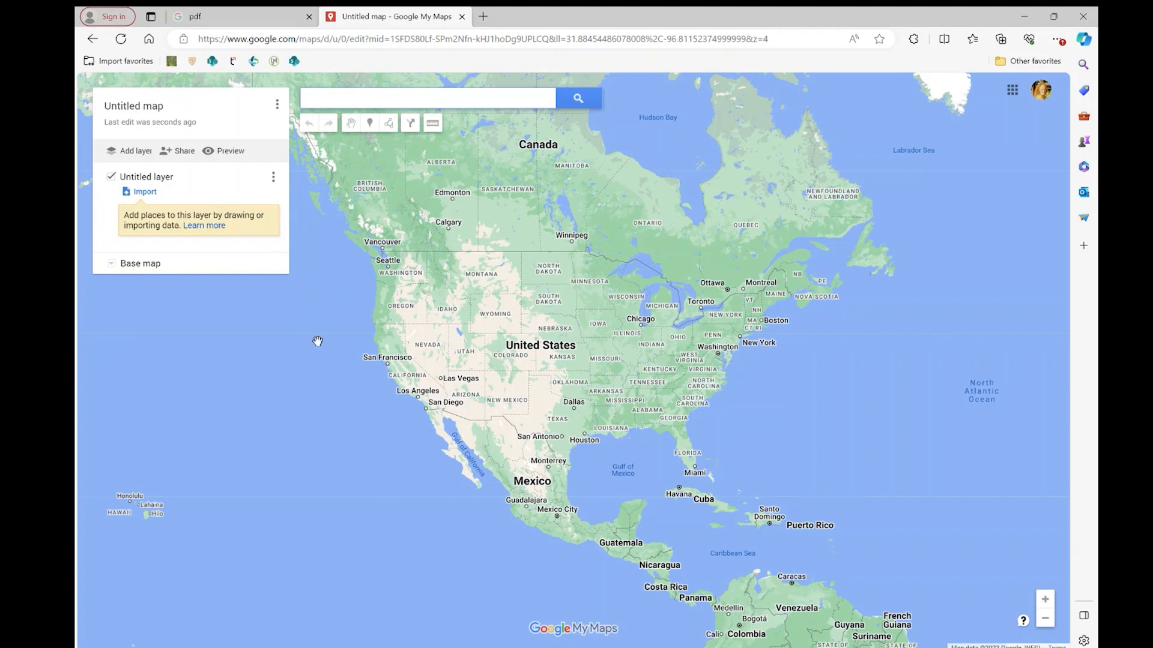
pyautogui.write('allibone')
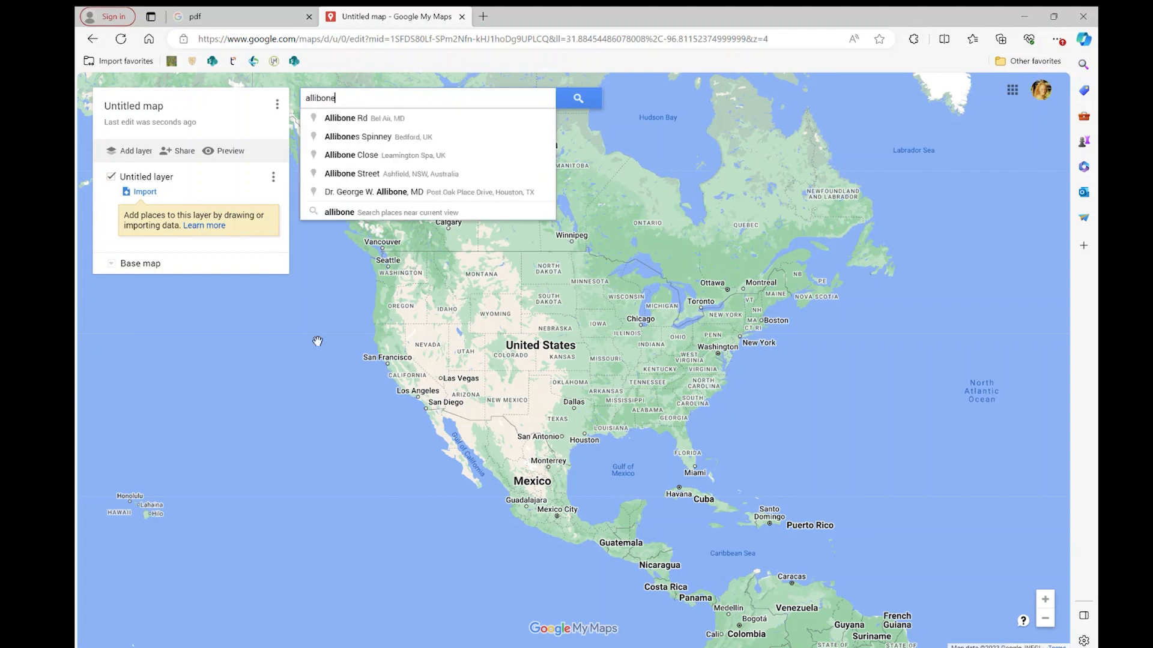
pyautogui.write(' rd')
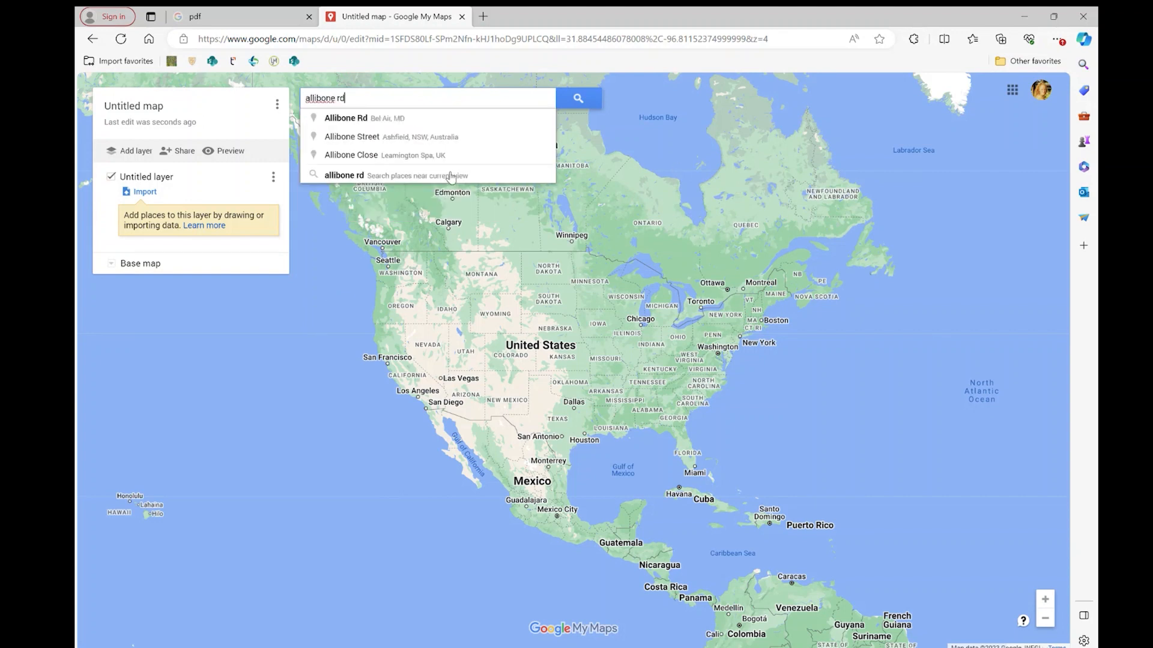
pyautogui.click(385, 118)
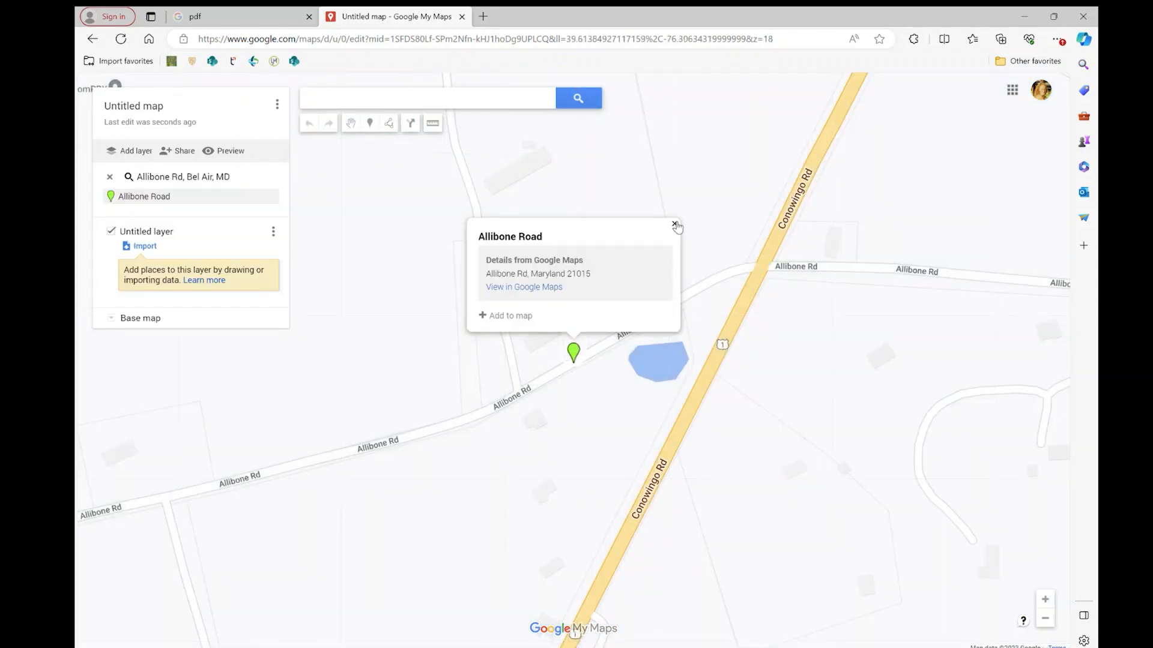
pyautogui.click(674, 224)
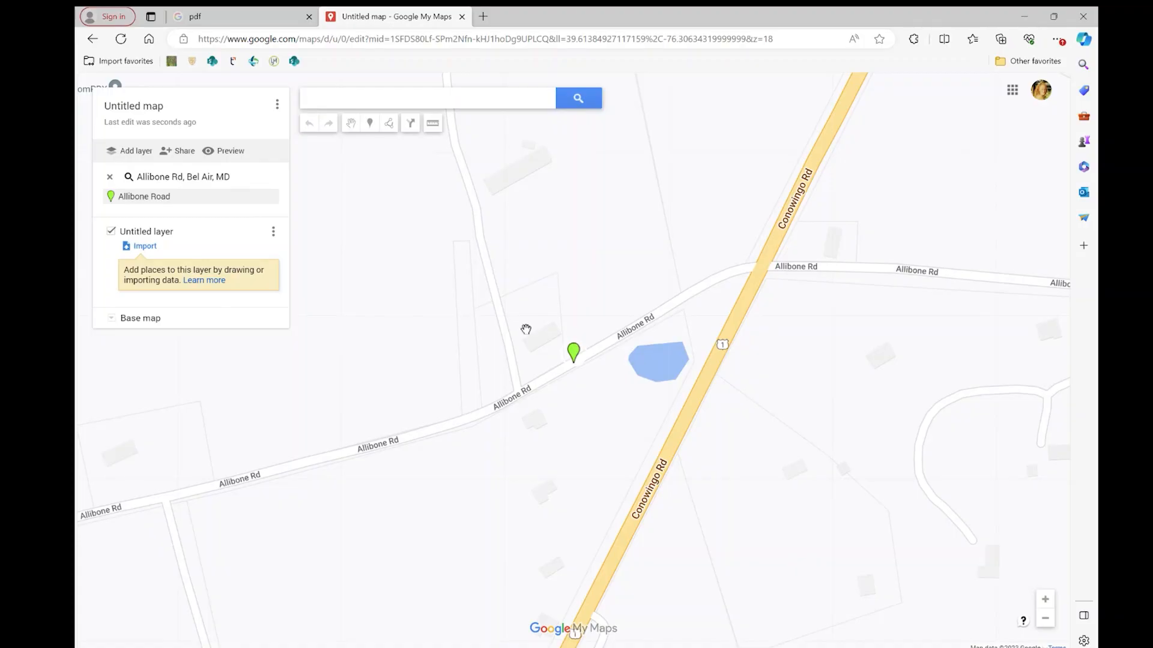
# Change the base map to satellite imagery for the area around Allibone Road.
pyautogui.scroll(-3, 510, 312)
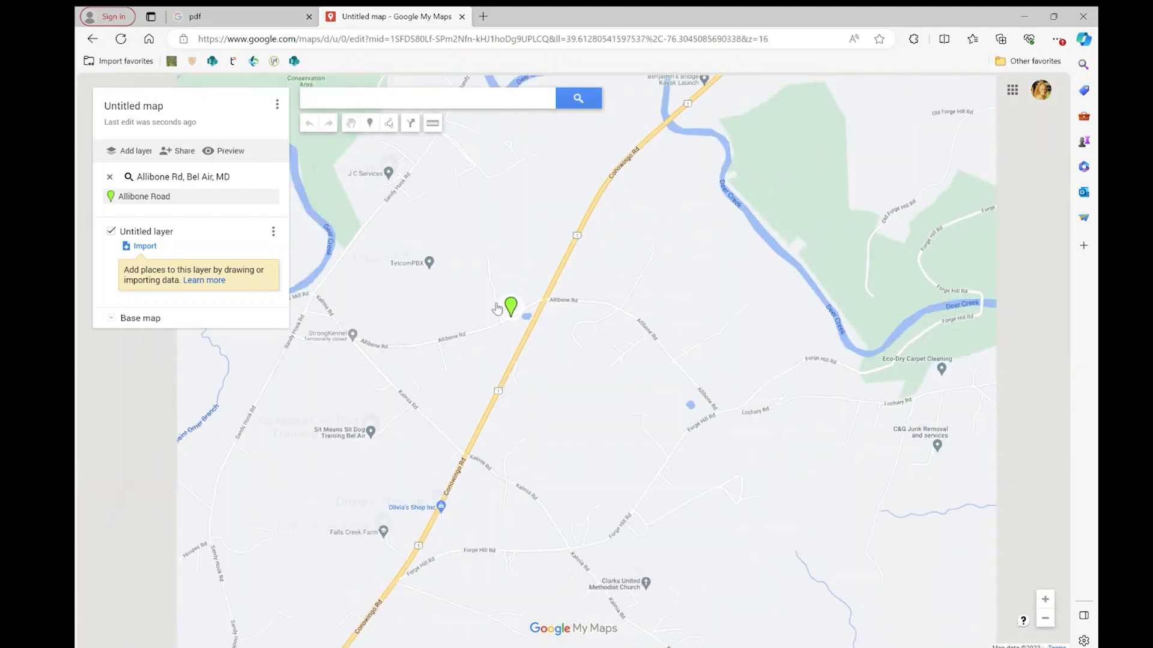
pyautogui.scroll(-2, 497, 308)
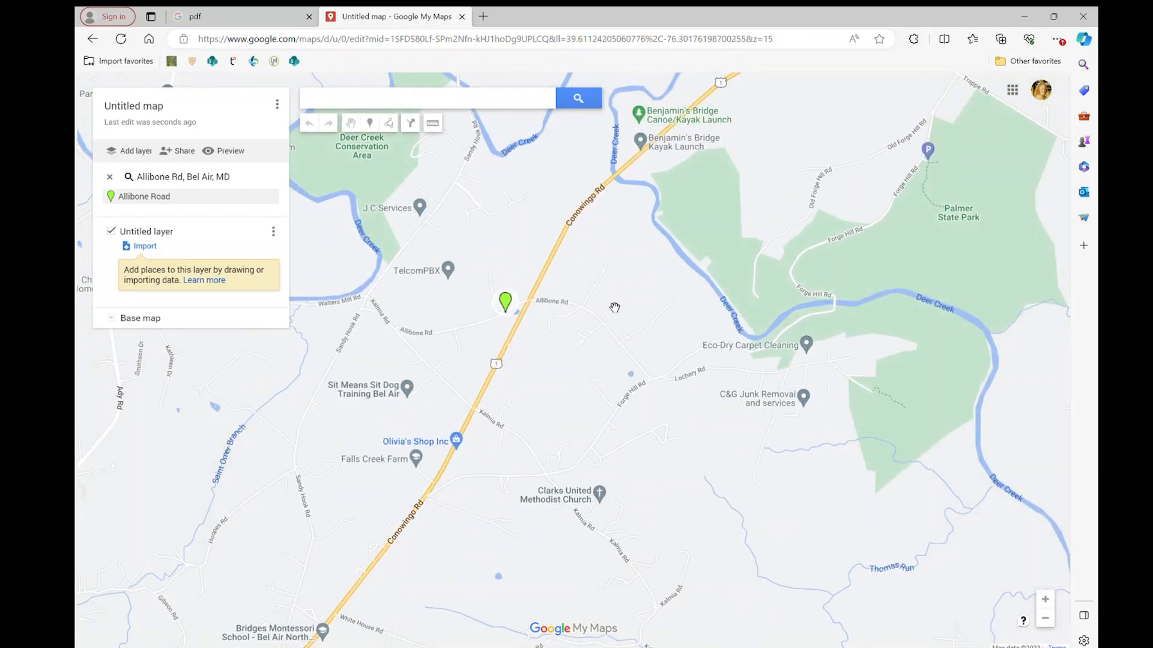
pyautogui.scroll(3, 615, 307)
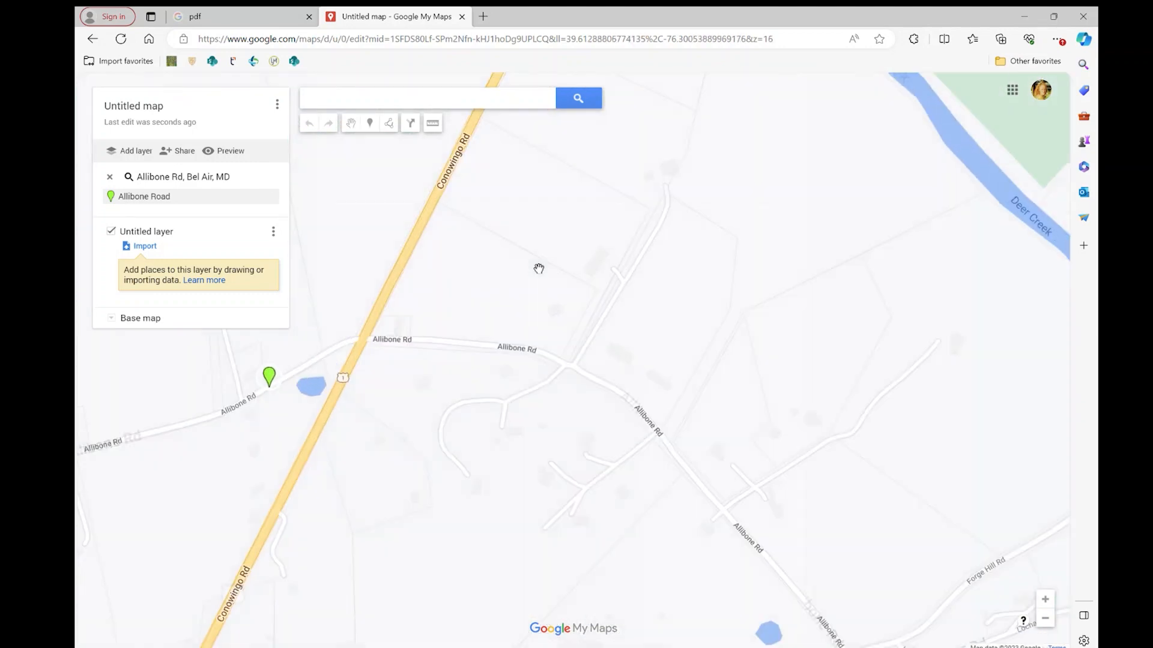
pyautogui.moveTo(536, 314); pyautogui.dragTo(551, 333)
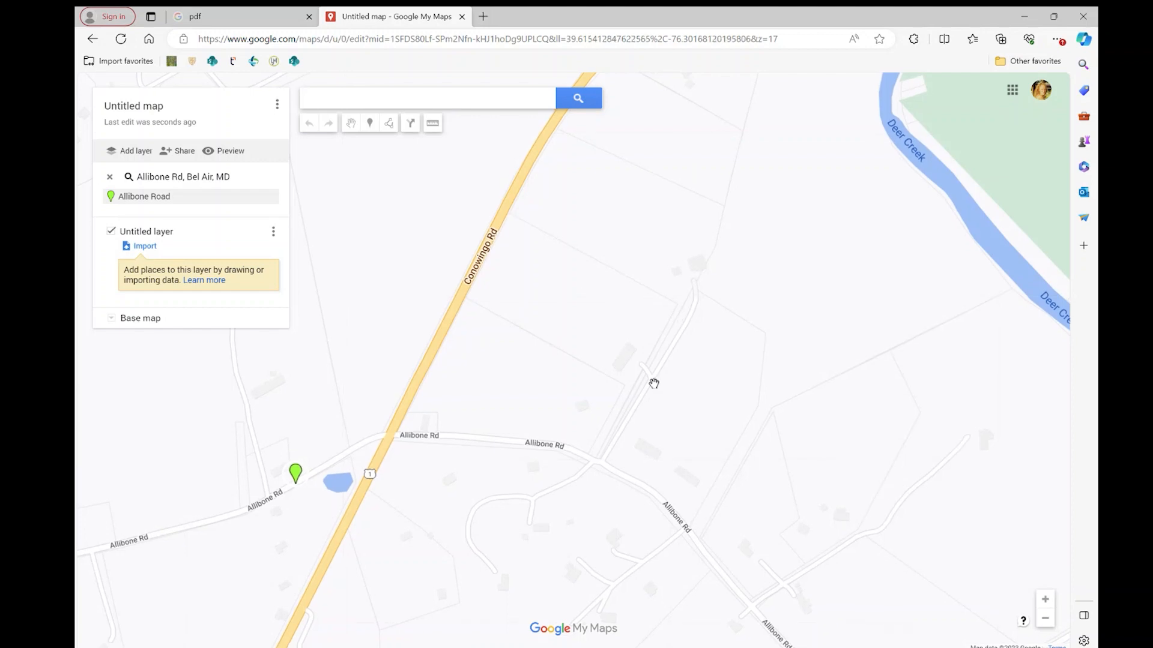
pyautogui.moveTo(381, 302); pyautogui.dragTo(621, 244)
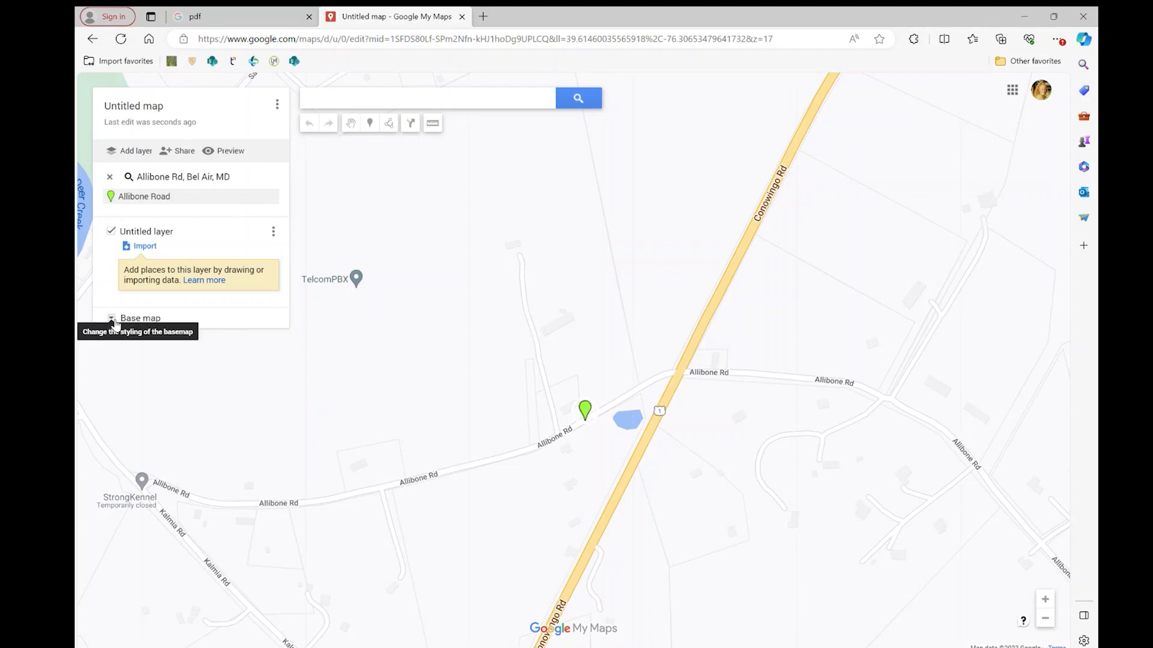
pyautogui.click(113, 319)
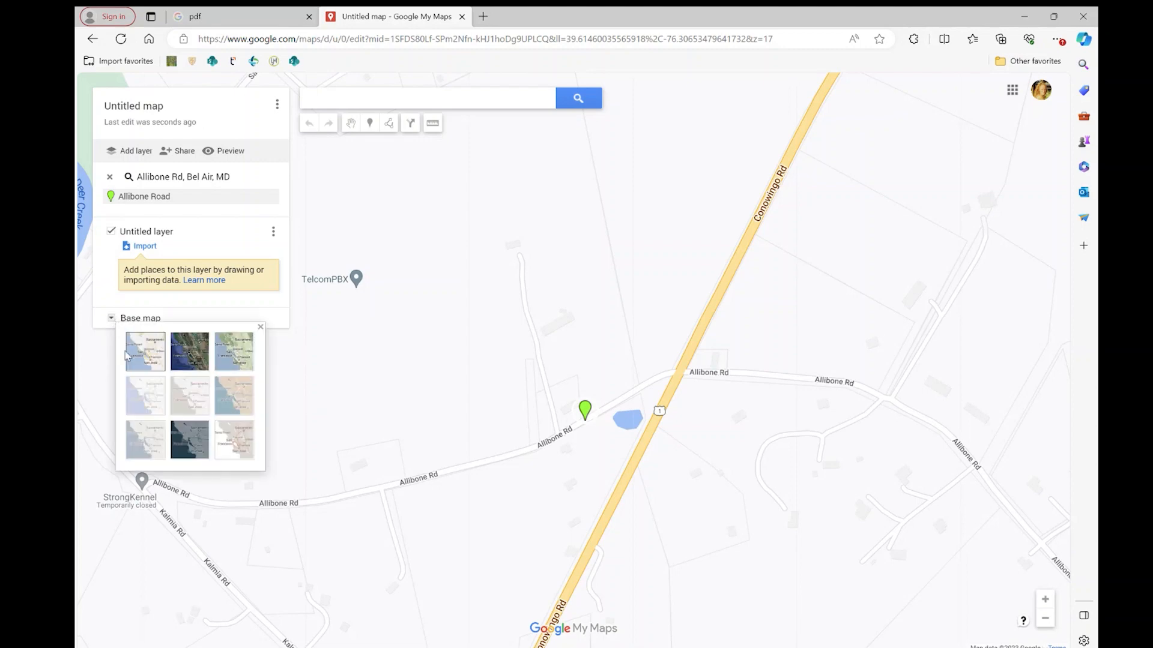
pyautogui.click(199, 360)
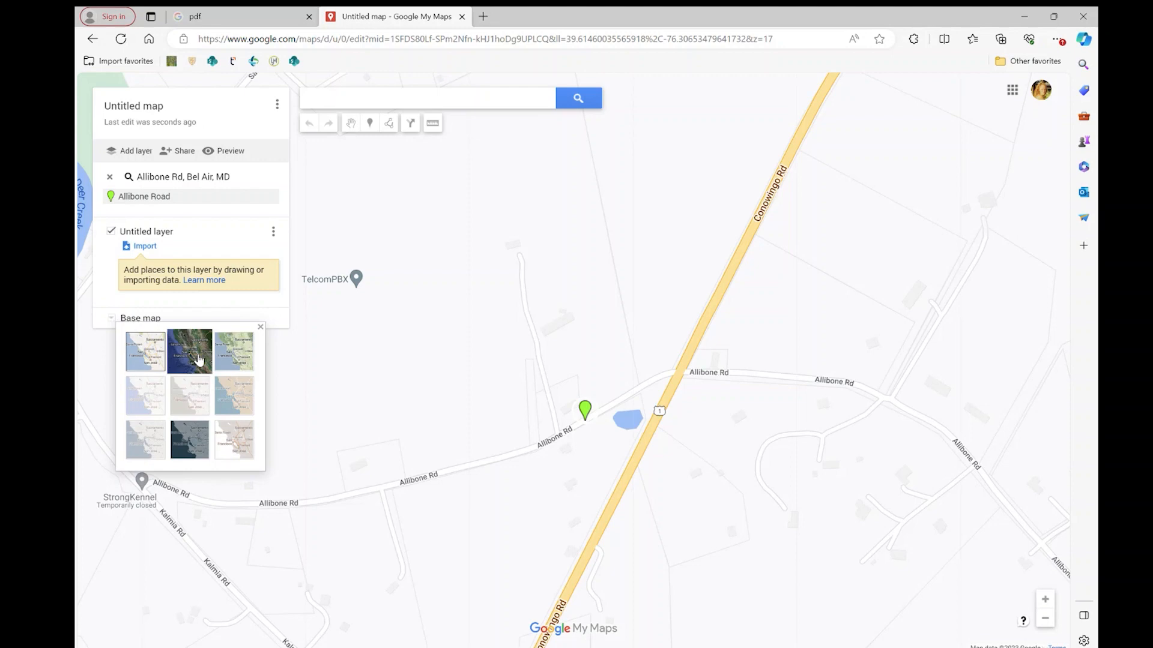
pyautogui.moveTo(558, 435)
pyautogui.mouseDown()
pyautogui.moveTo(550, 360)
pyautogui.moveTo(578, 402)
pyautogui.moveTo(581, 386)
pyautogui.mouseUp()
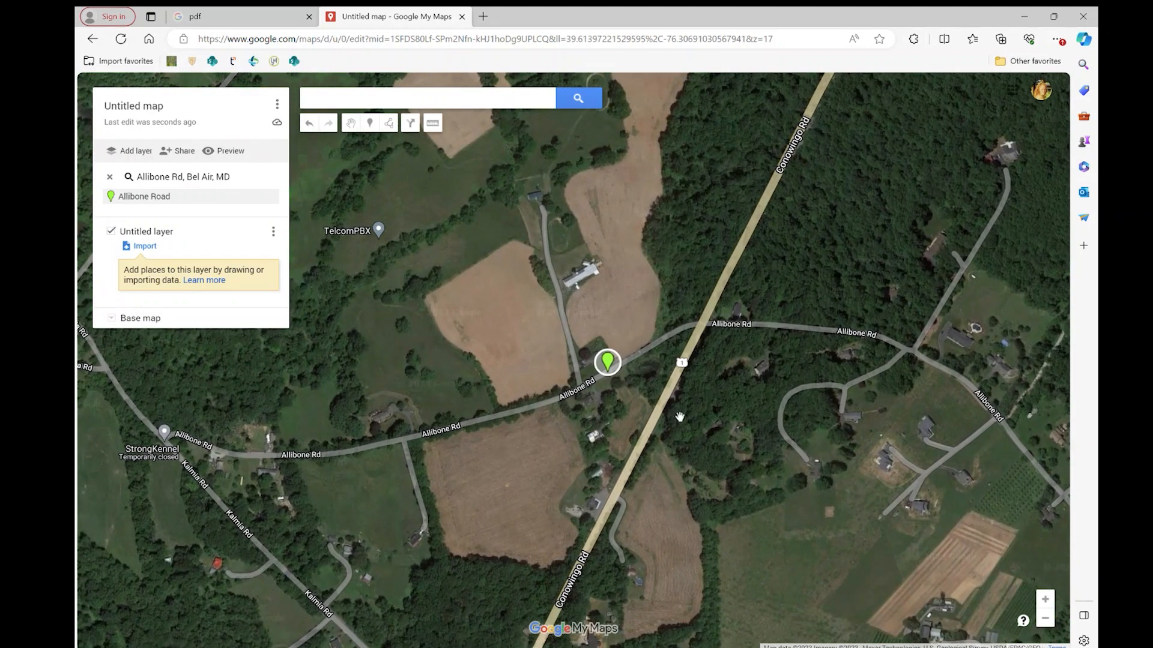
# Title the map "Pop's farm", leaving the description empty.
pyautogui.click(137, 109)
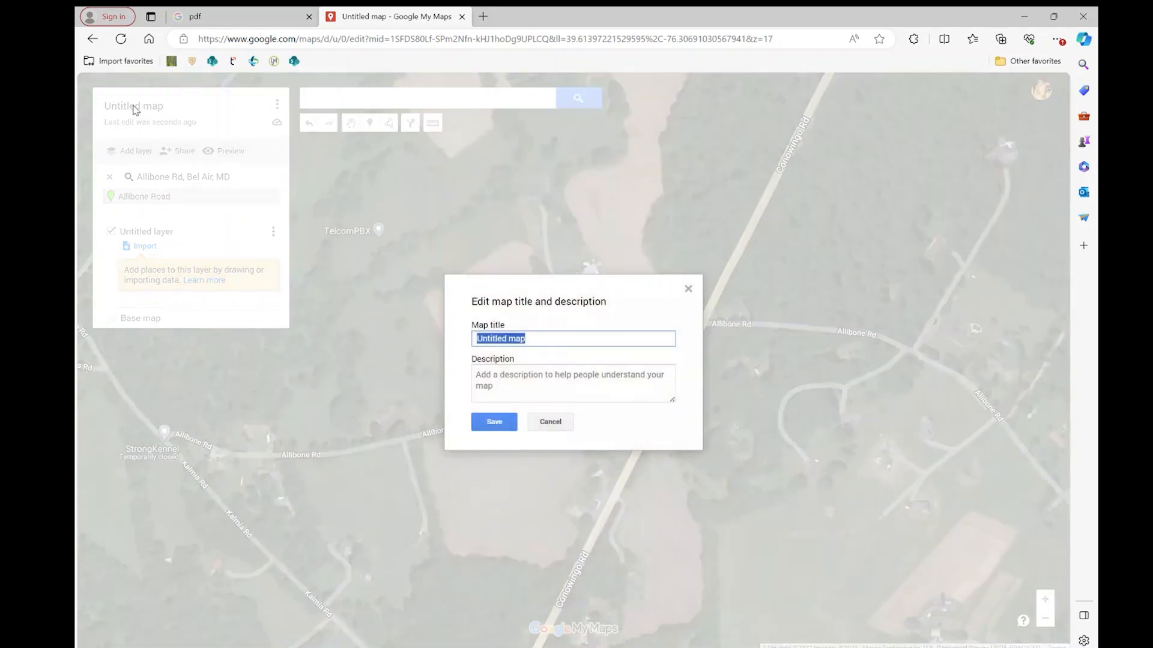
pyautogui.write("Pop's farm")
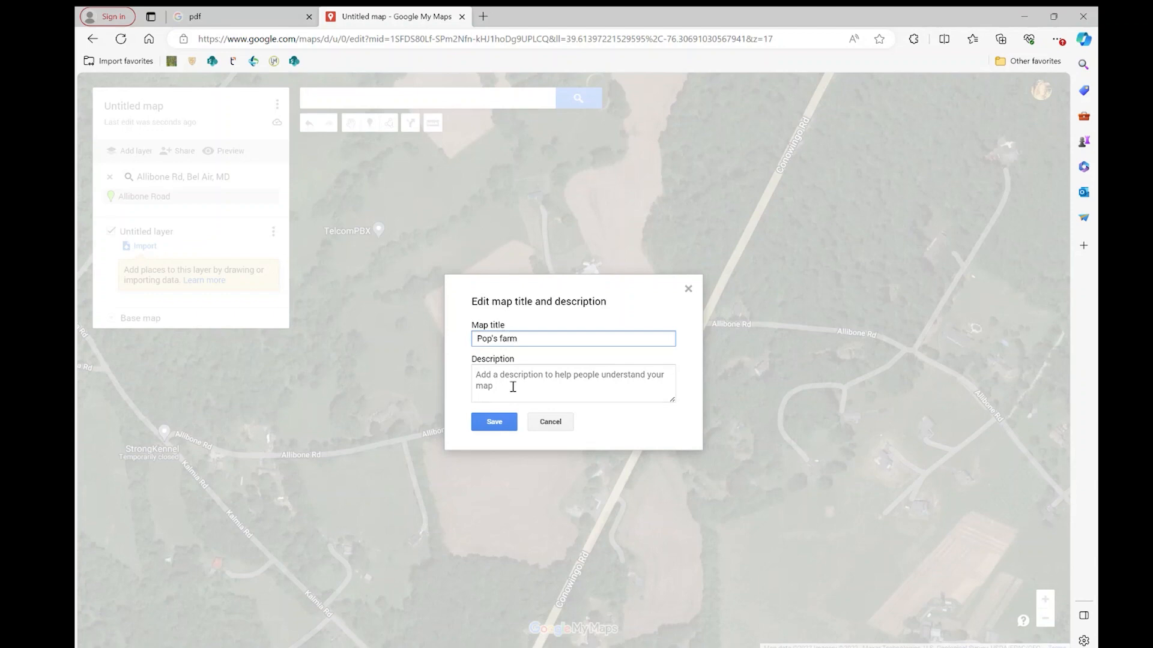
pyautogui.click(494, 423)
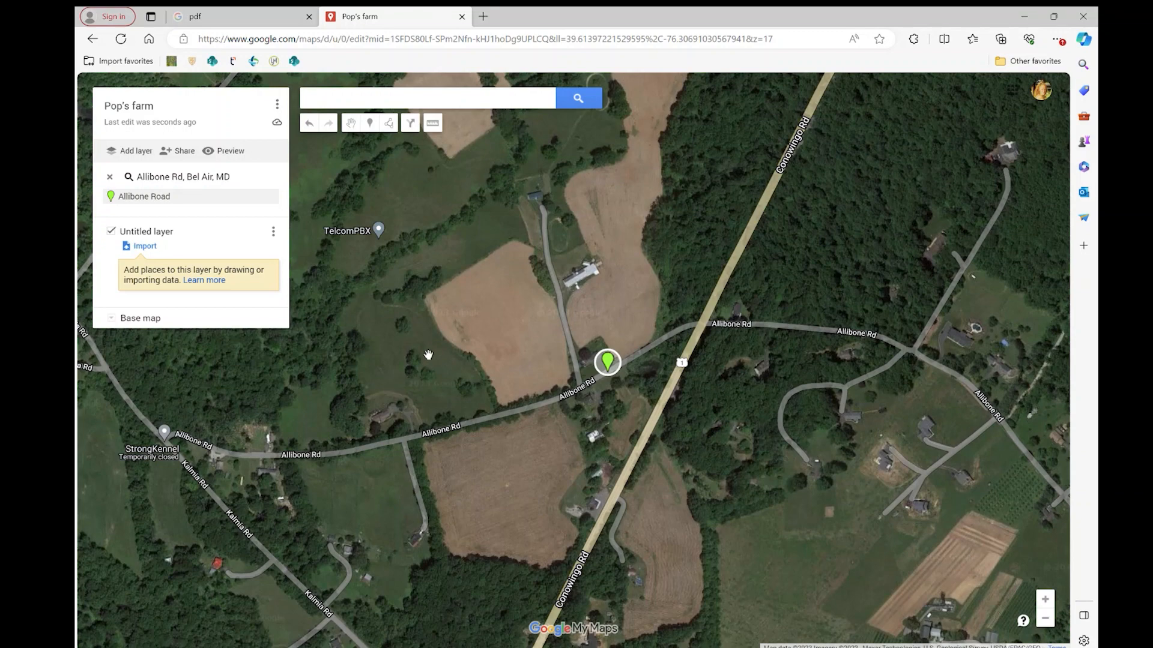
# Rename the untitled layer as "Field boundaries".
pyautogui.click(147, 233)
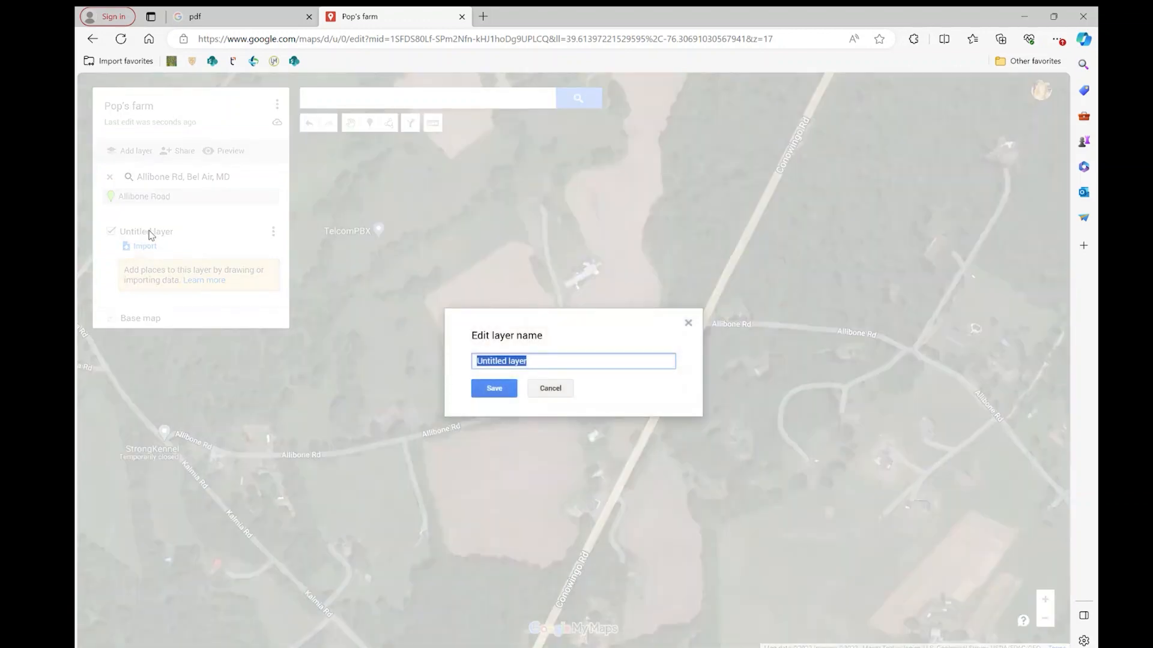
pyautogui.write('Field boundaries')
pyautogui.click(494, 388)
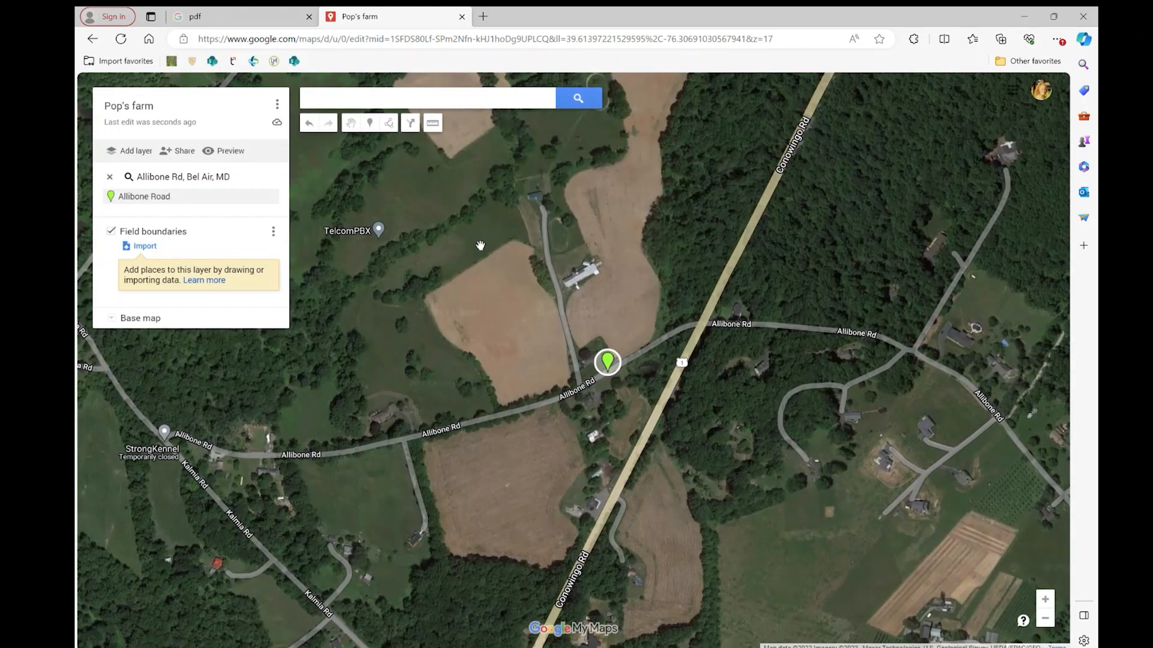
# Draw a closed shape tracing the edges of the brown field north of Allibone Road and west of the farm lane.
pyautogui.scroll(1, 470, 333)
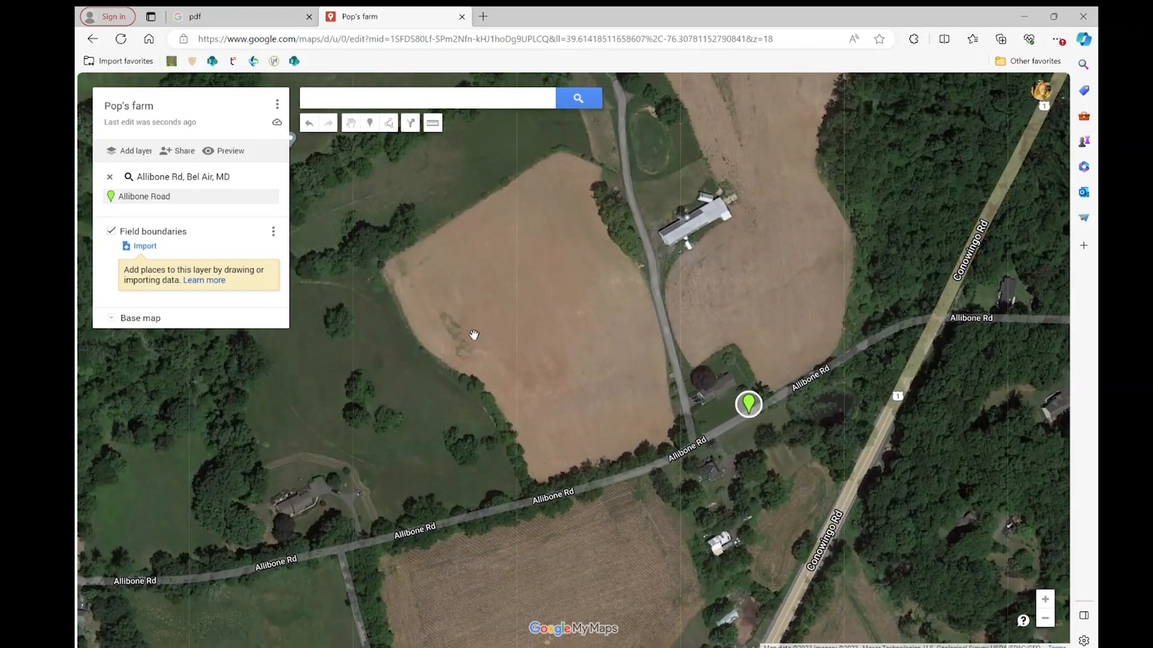
pyautogui.click(390, 124)
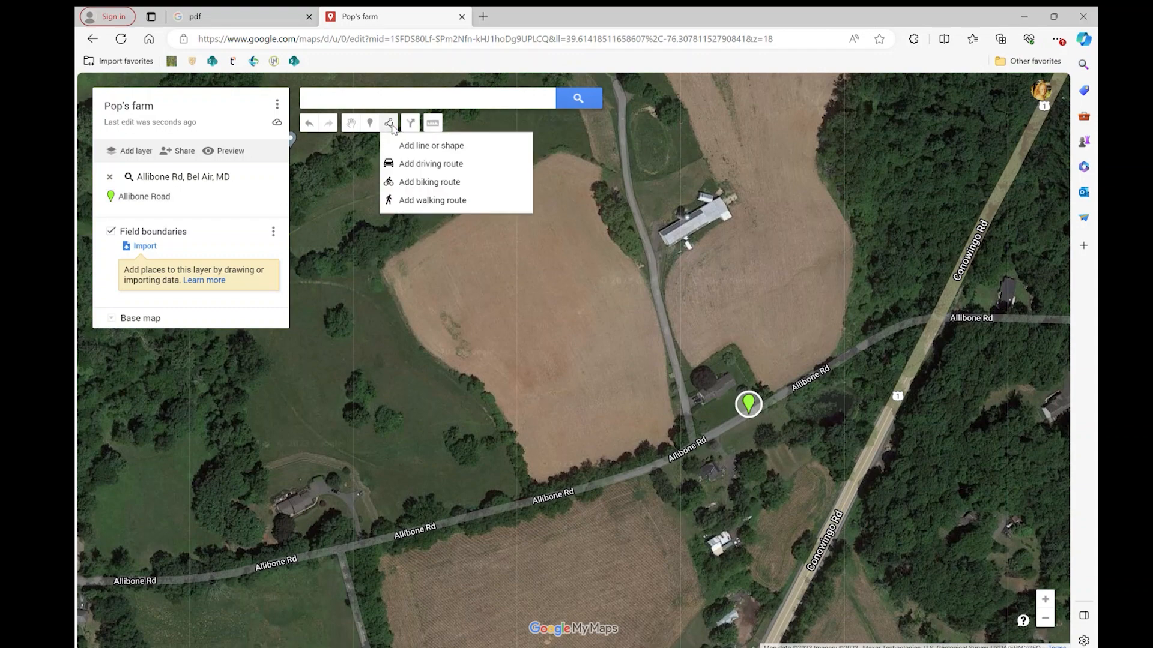
pyautogui.click(471, 150)
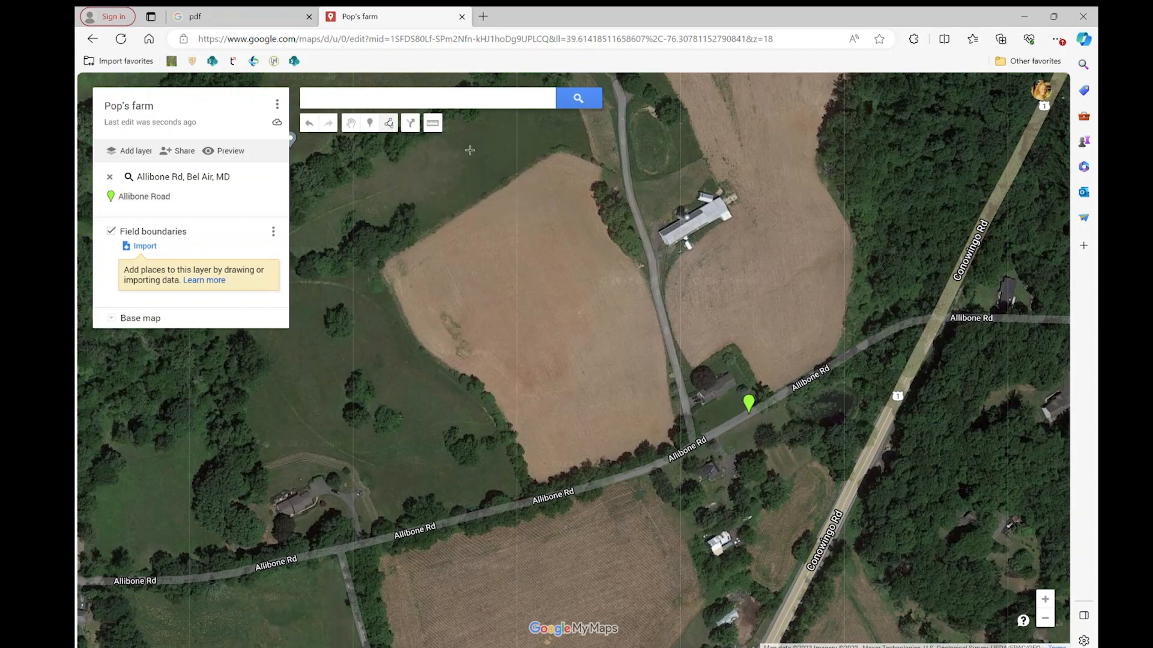
pyautogui.click(382, 264)
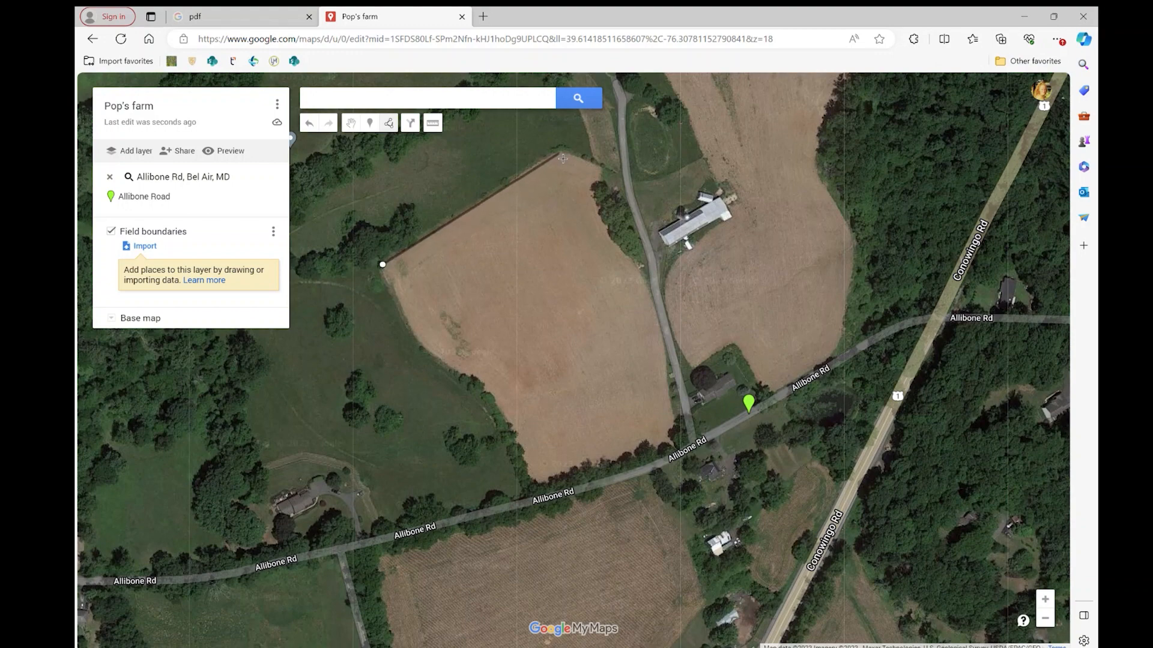
pyautogui.click(558, 153)
pyautogui.click(601, 169)
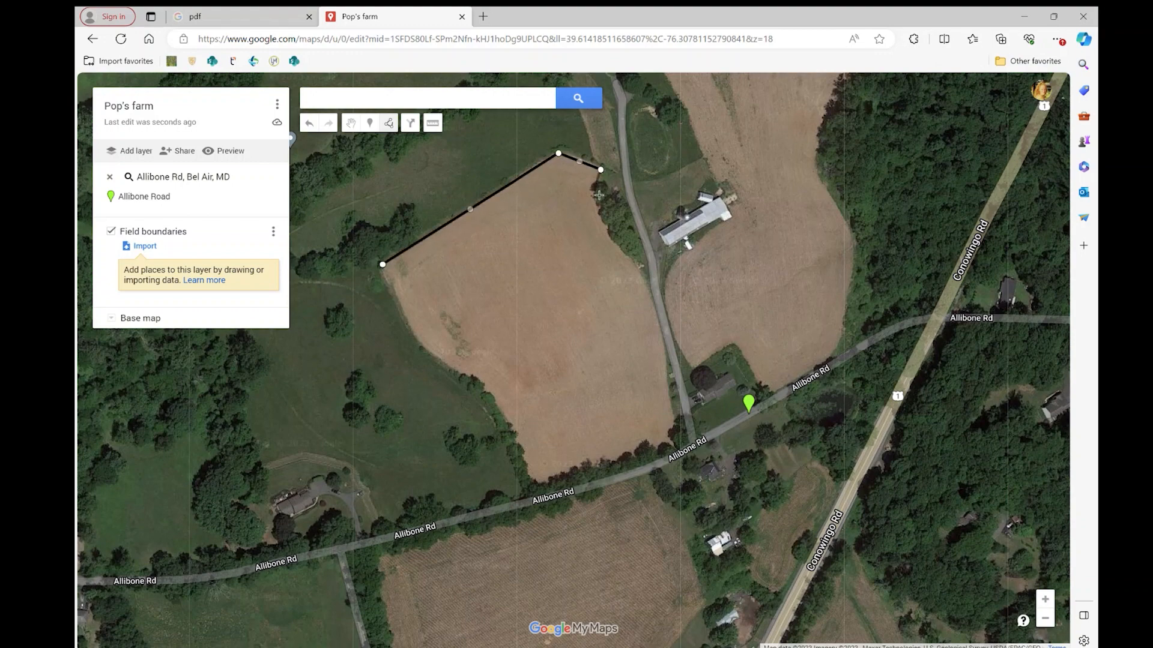
pyautogui.click(594, 189)
pyautogui.click(613, 227)
pyautogui.click(640, 276)
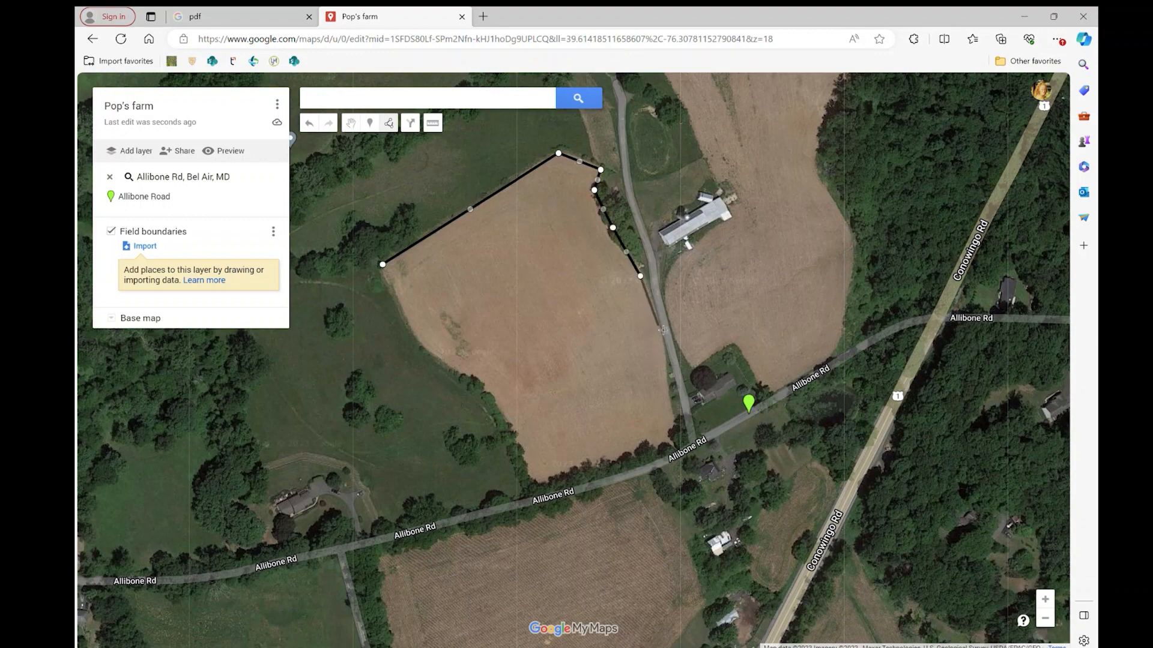
pyautogui.click(658, 325)
pyautogui.click(666, 358)
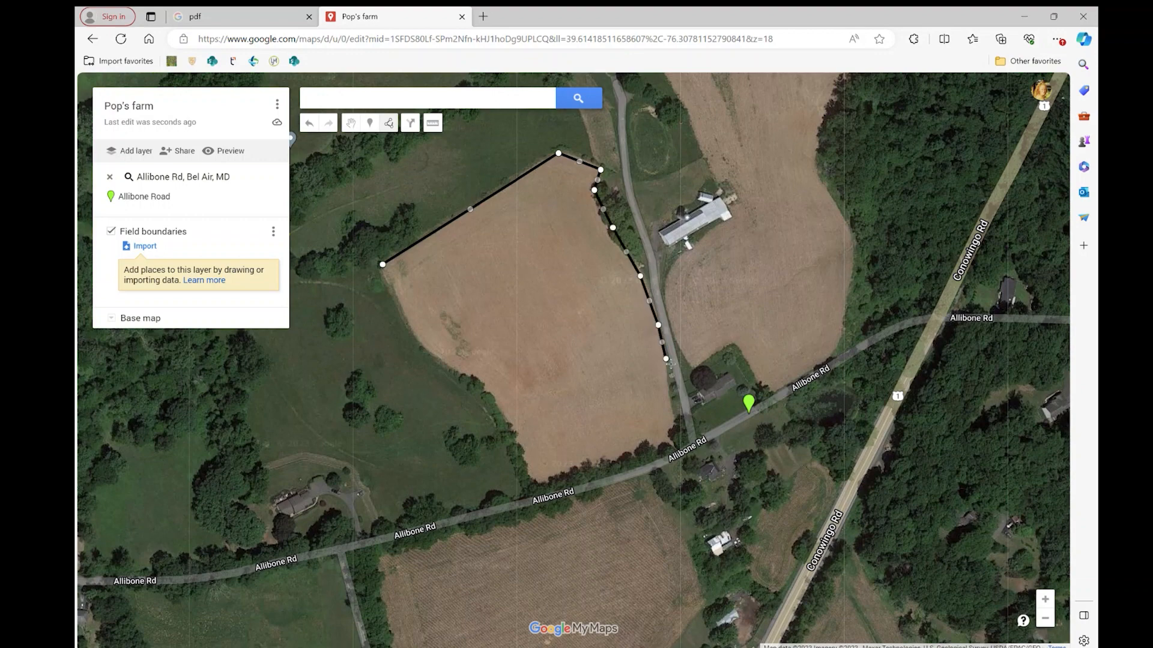
pyautogui.click(668, 395)
pyautogui.click(677, 437)
pyautogui.click(613, 461)
pyautogui.click(534, 486)
pyautogui.click(507, 420)
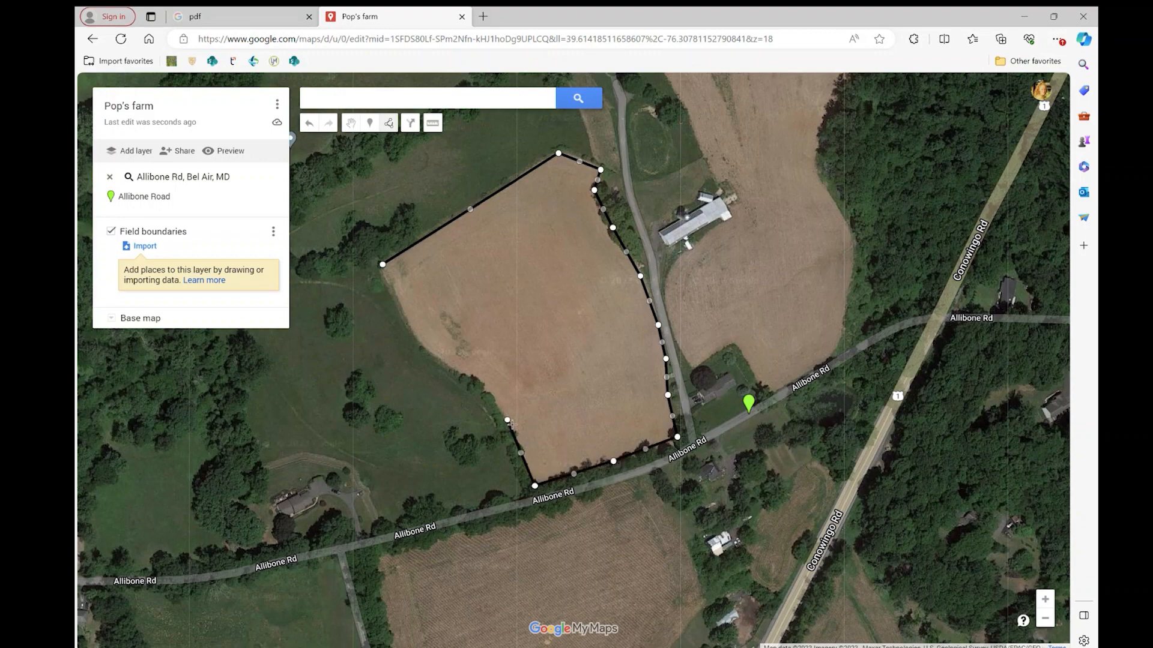
pyautogui.click(484, 387)
pyautogui.click(454, 365)
pyautogui.click(419, 338)
pyautogui.click(382, 264)
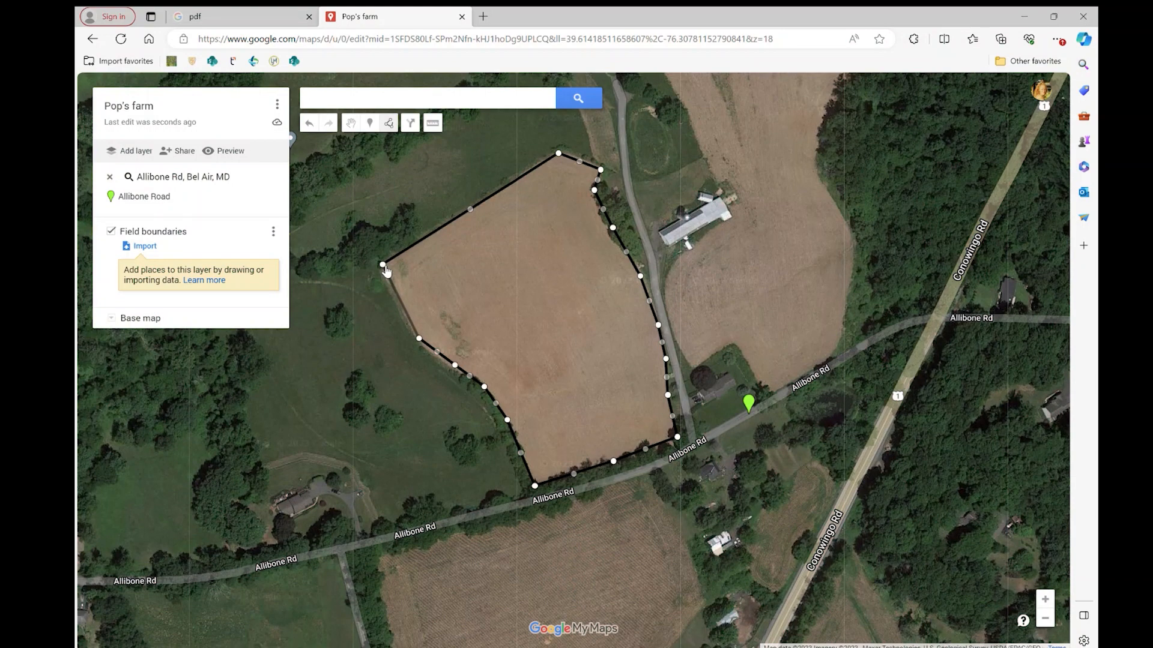
pyautogui.click(384, 266)
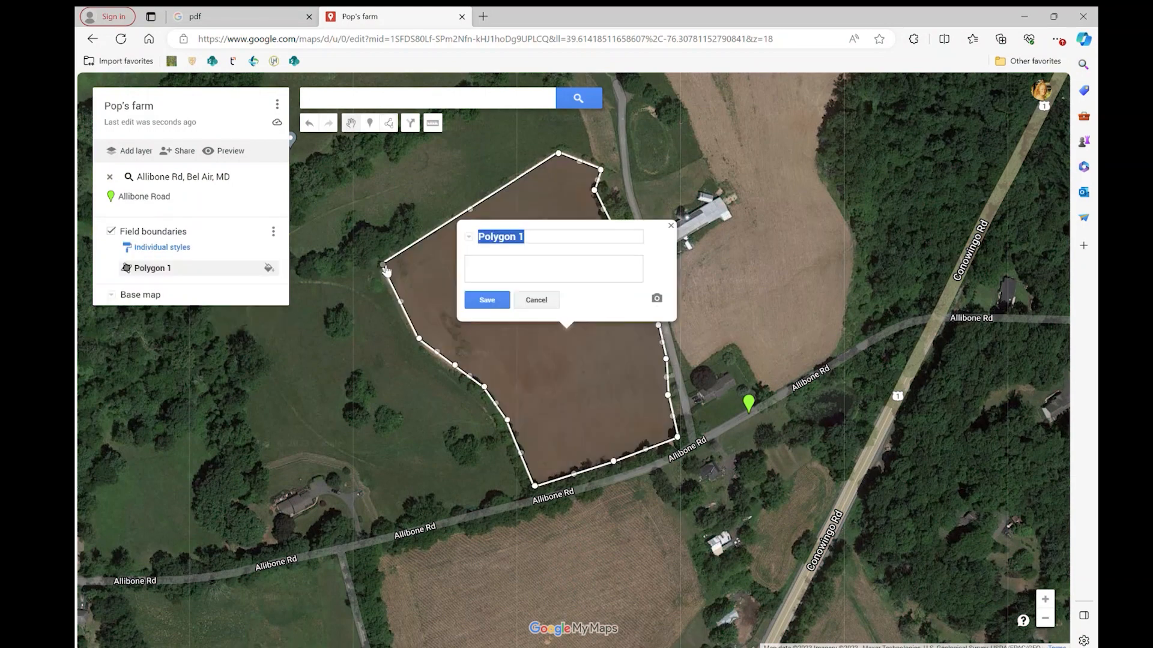
# Name the new field polygon "West field" and save it.
pyautogui.write('WEst')
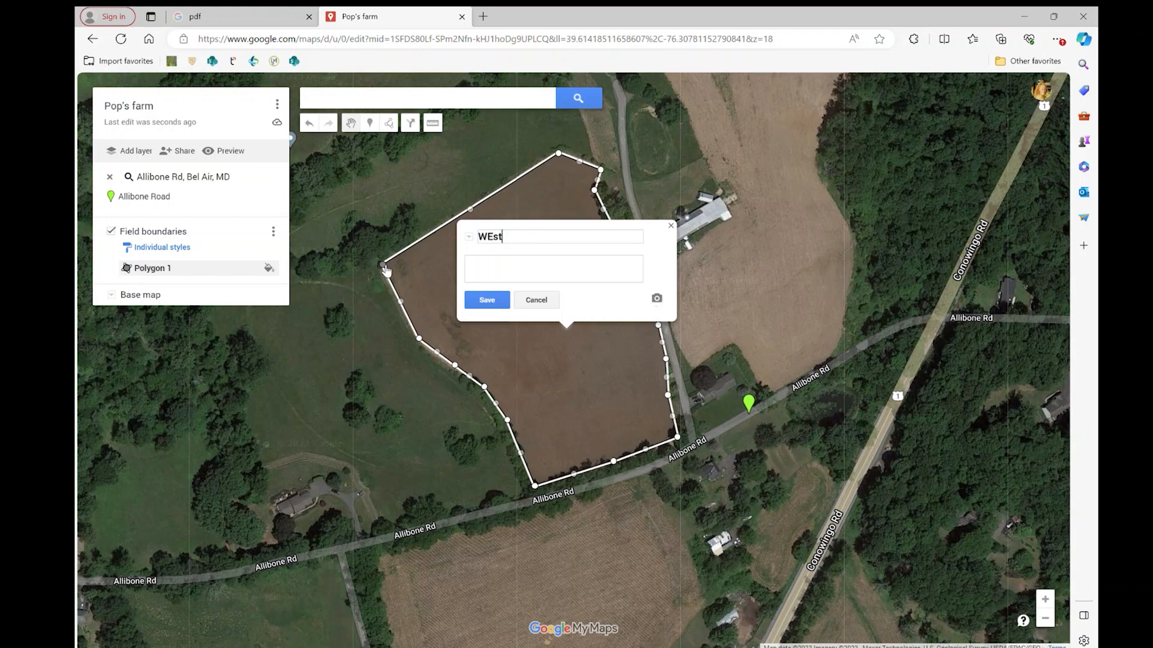
pyautogui.press('BackSpace')
pyautogui.press('BackSpace')
pyautogui.write('est field')
pyautogui.click(489, 301)
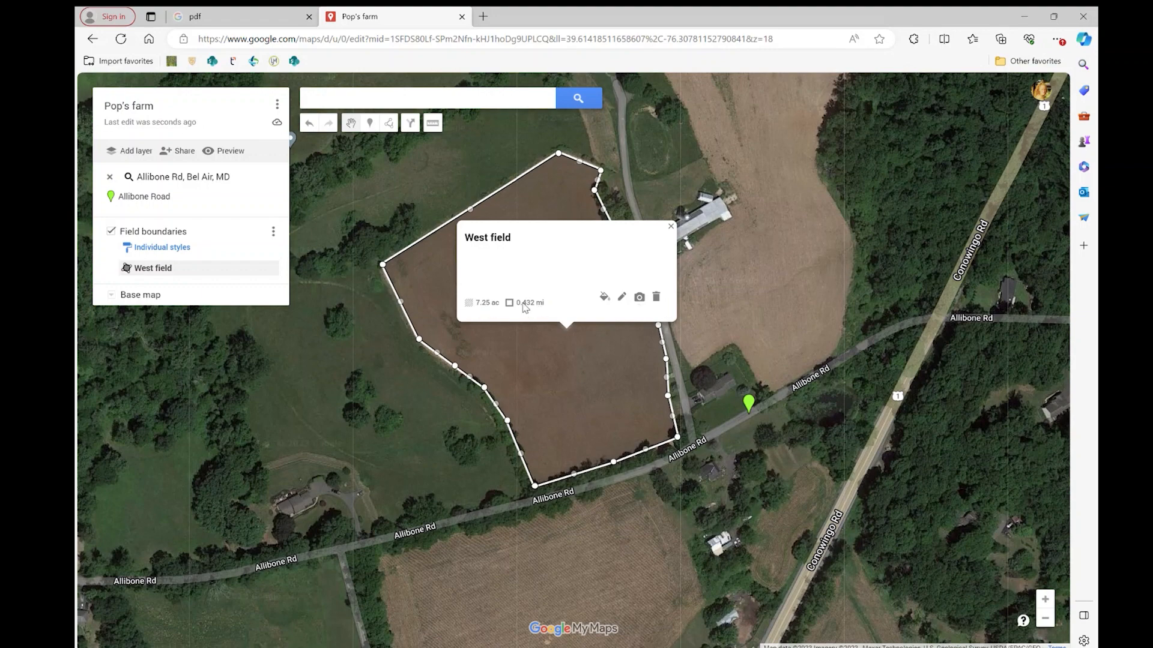
# Style the West field polygon in yellow with a fully transparent fill and a slightly wider border.
pyautogui.click(605, 297)
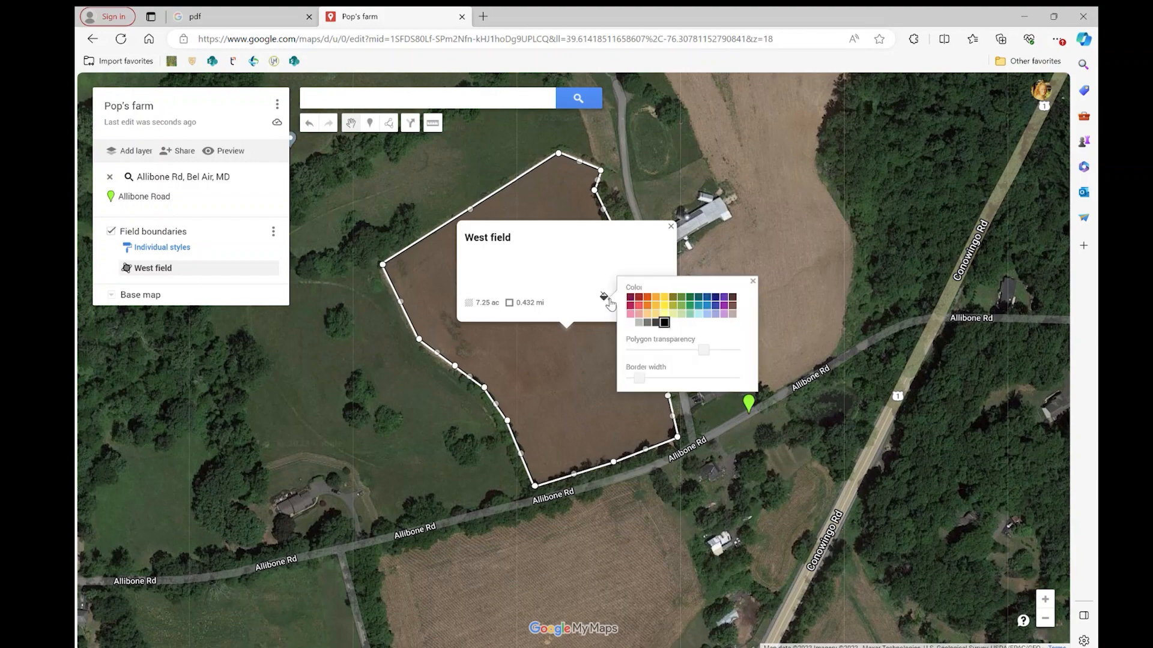
pyautogui.click(673, 306)
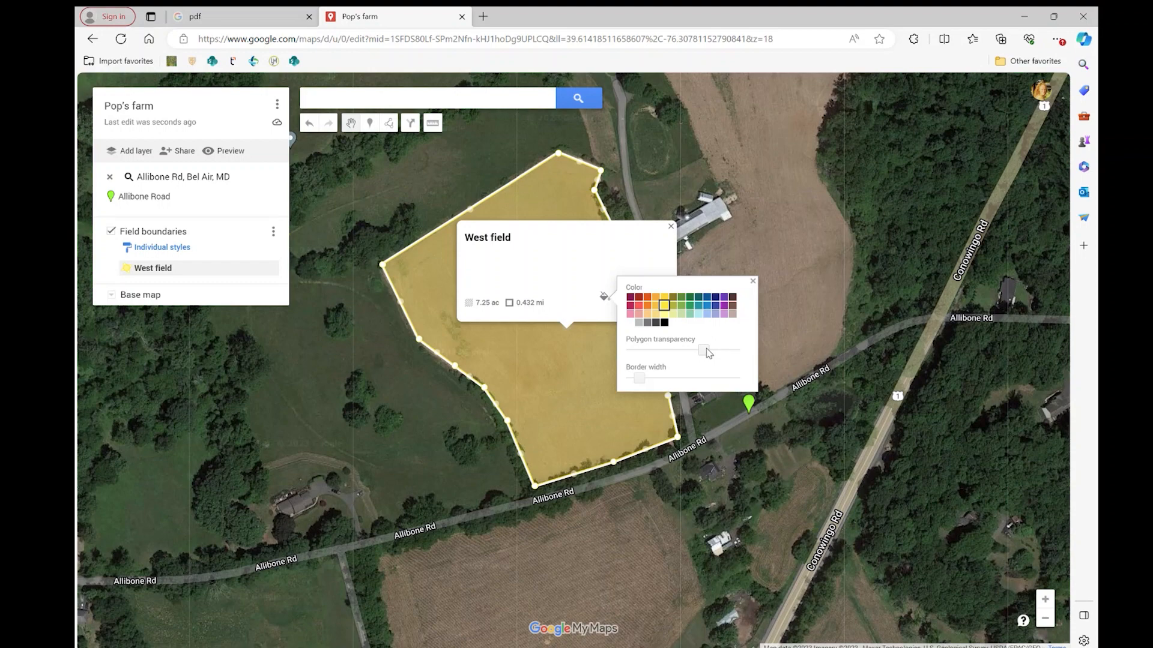
pyautogui.moveTo(707, 353); pyautogui.dragTo(764, 356)
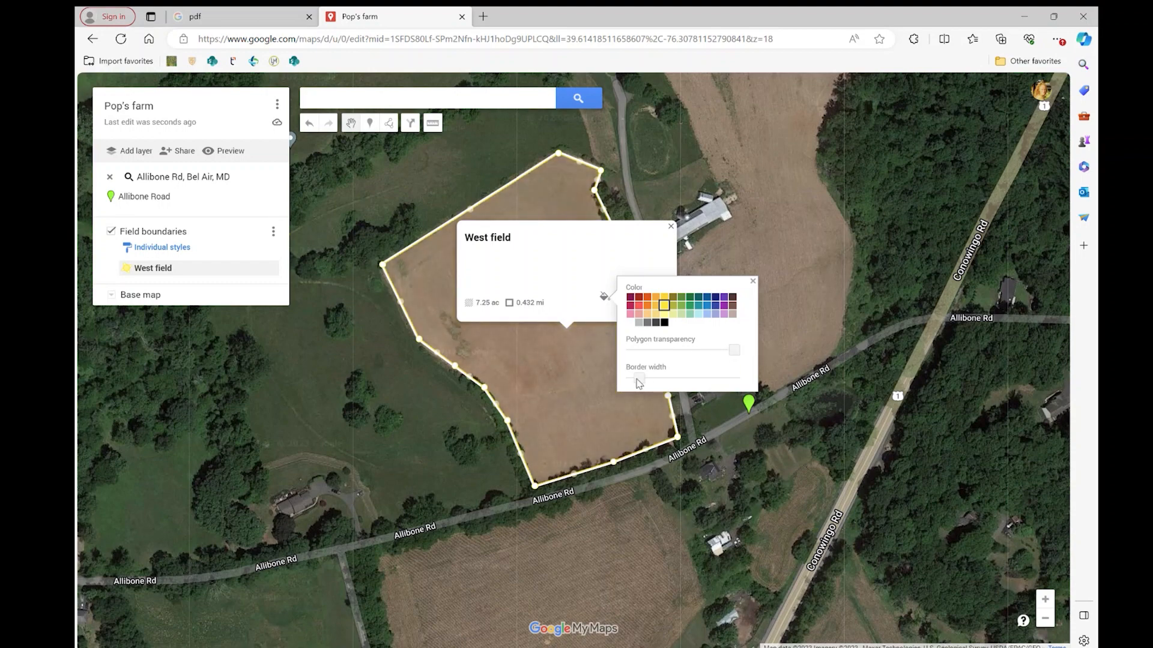
pyautogui.moveTo(638, 384); pyautogui.dragTo(648, 382)
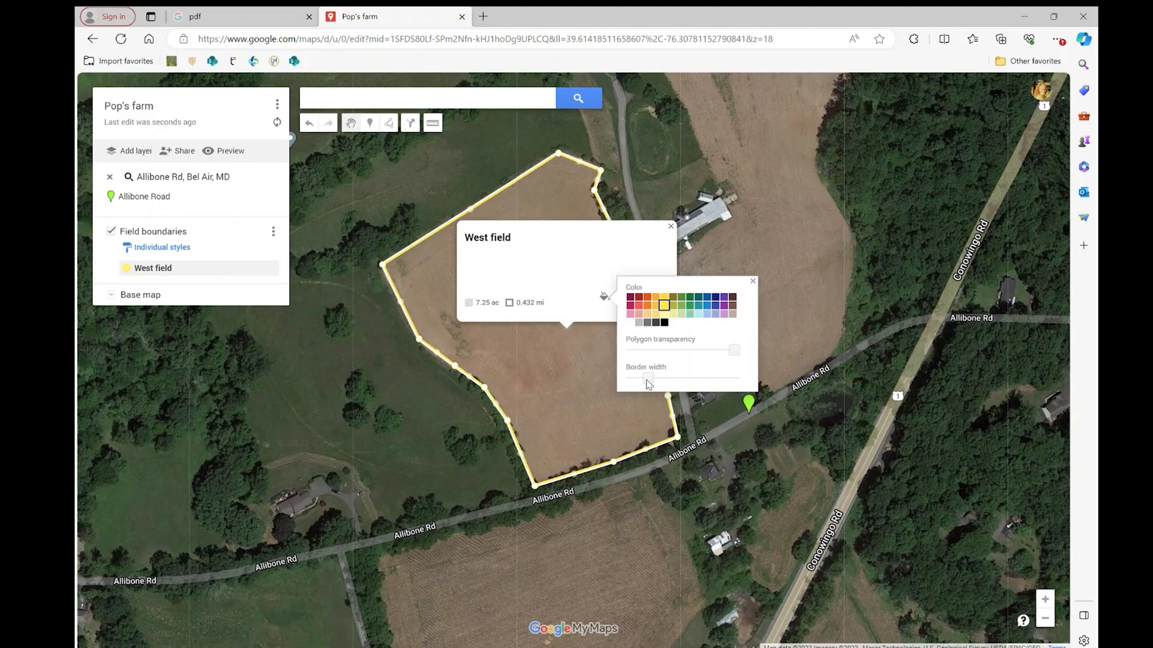
pyautogui.click(753, 282)
pyautogui.click(671, 227)
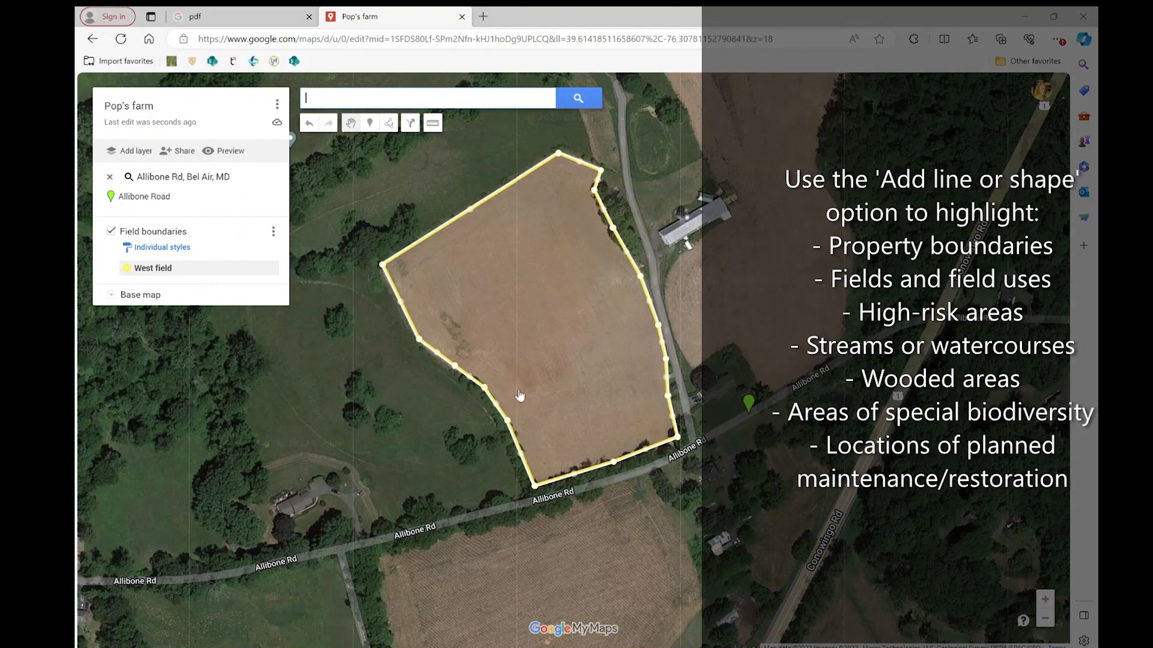
# Draw a closed shape tracing the edges of the brown field south of Allibone Road and west of Conowingo Road.
pyautogui.scroll(2, 520, 396)
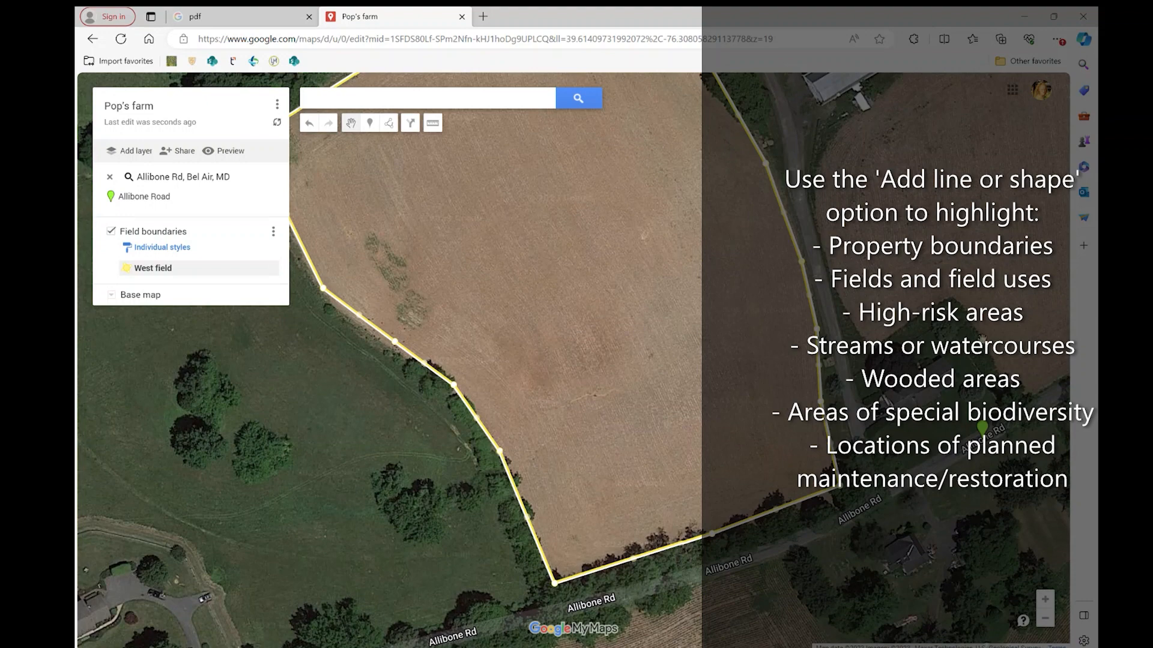
pyautogui.scroll(-2, 688, 256)
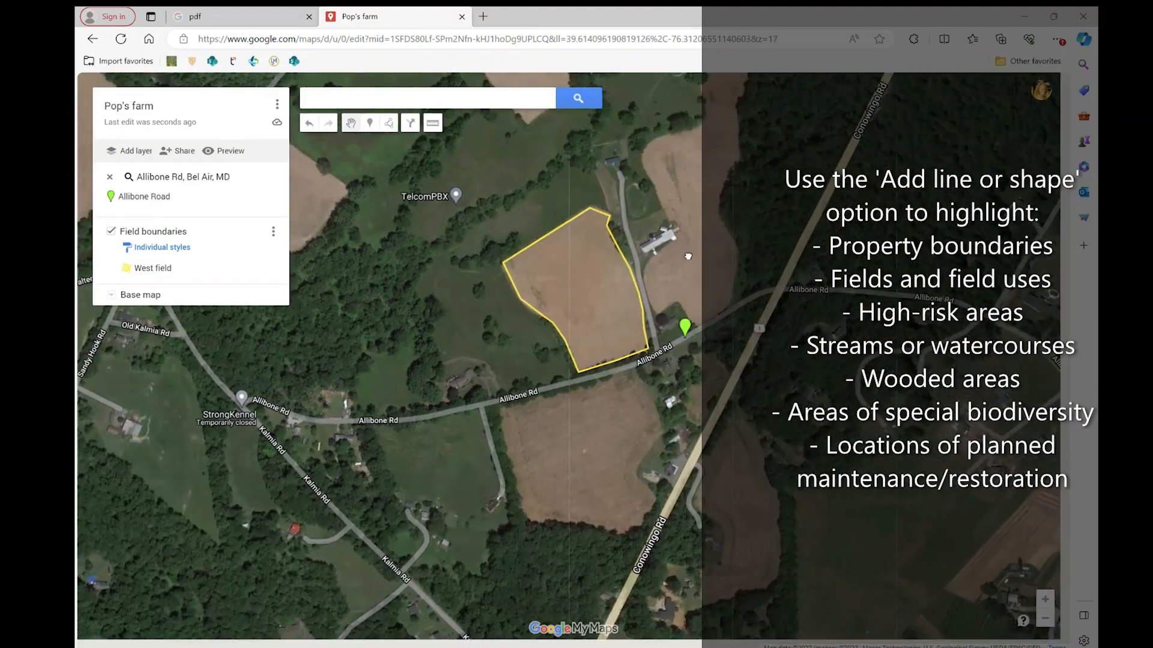
pyautogui.moveTo(688, 256); pyautogui.dragTo(664, 237)
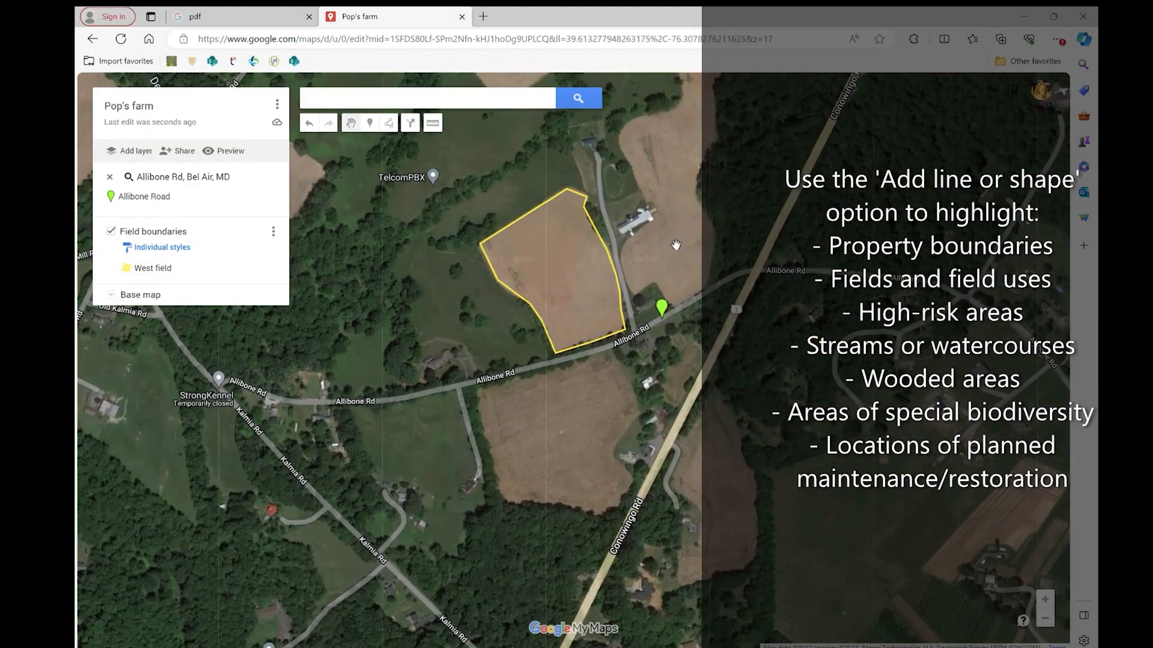
pyautogui.click(389, 124)
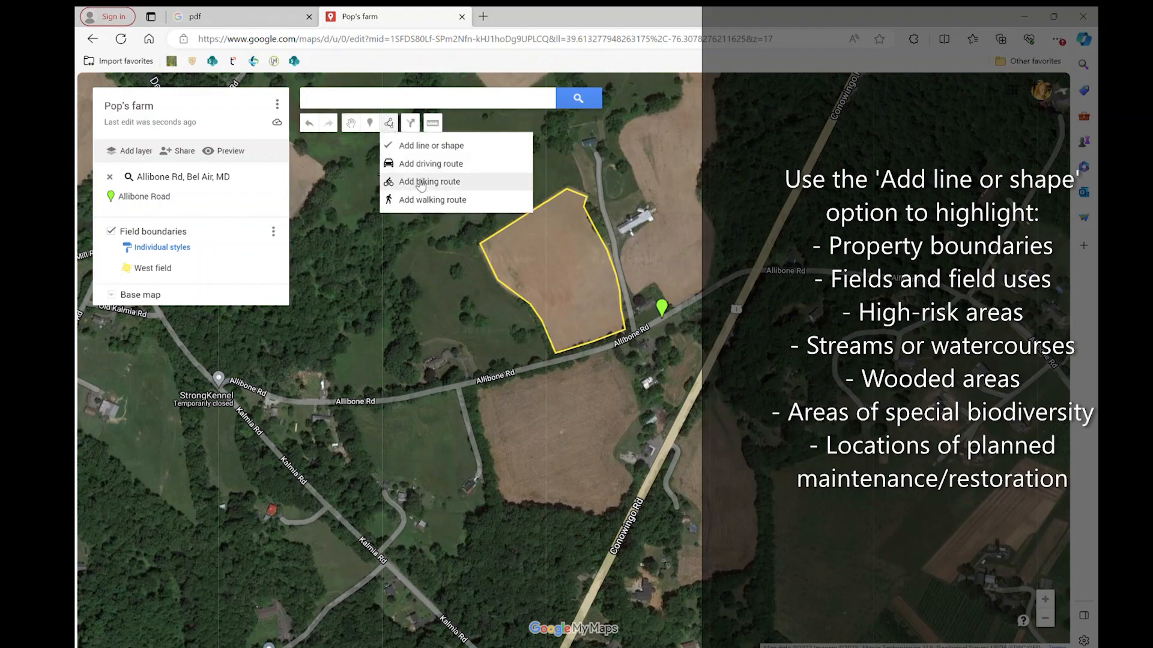
pyautogui.click(442, 147)
pyautogui.scroll(1, 588, 484)
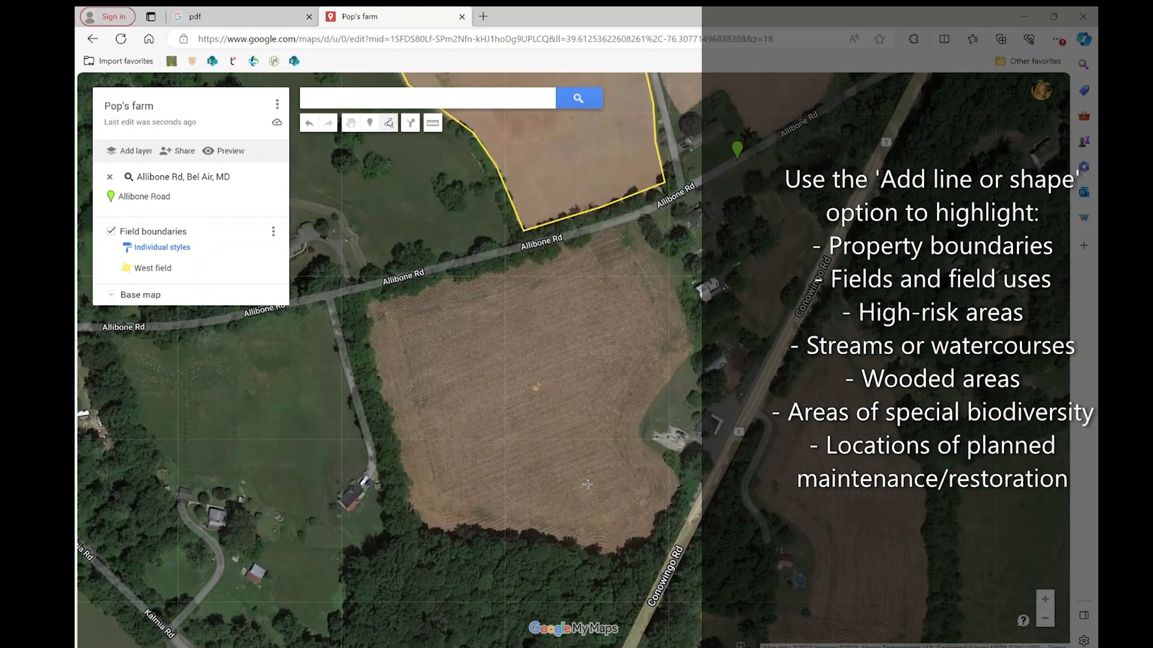
pyautogui.scroll(1, 469, 381)
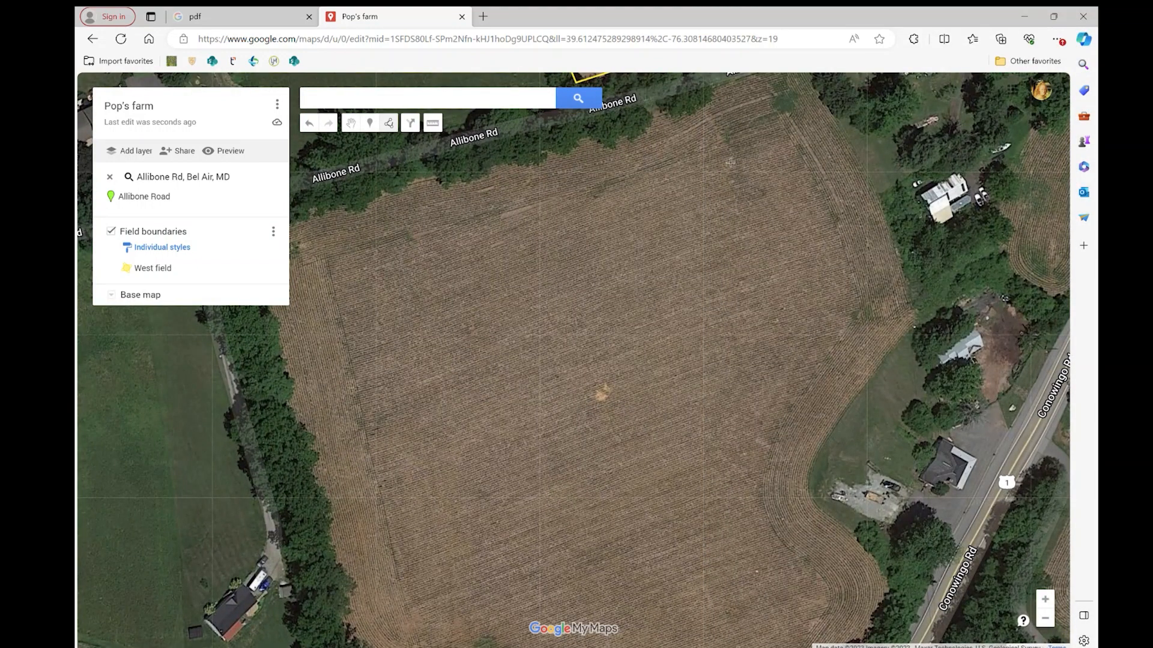
pyautogui.click(910, 314)
pyautogui.click(818, 439)
pyautogui.click(805, 478)
pyautogui.click(807, 505)
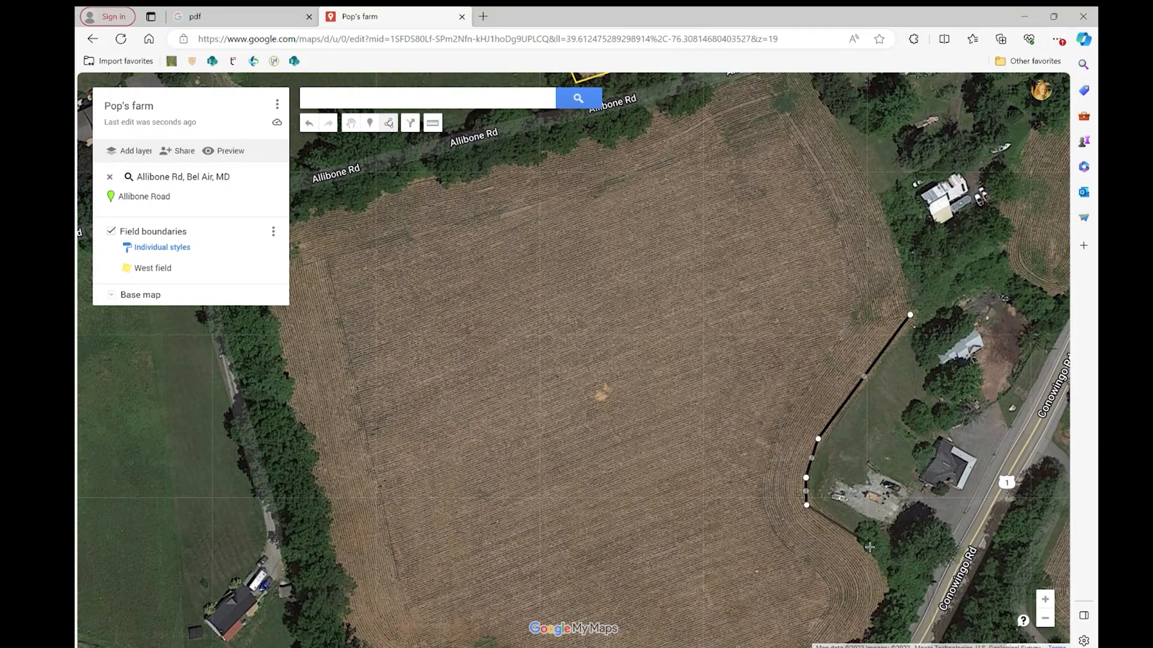
pyautogui.click(860, 542)
pyautogui.click(882, 575)
pyautogui.press('Down')
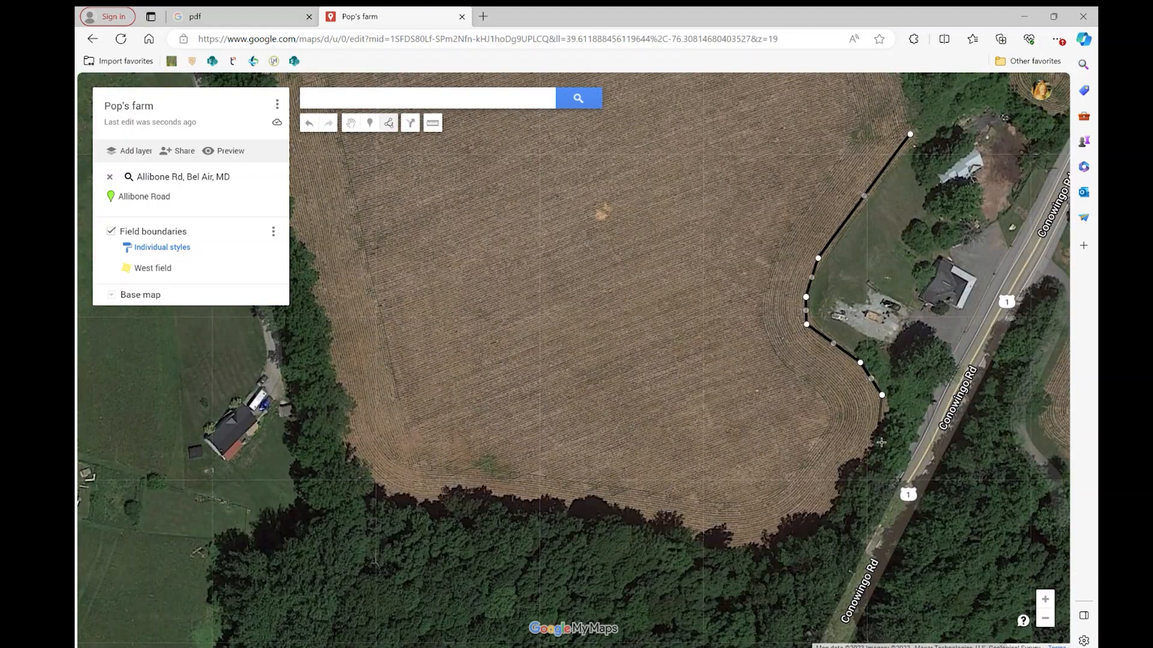
pyautogui.click(883, 428)
pyautogui.click(855, 475)
pyautogui.click(825, 531)
pyautogui.click(762, 549)
pyautogui.click(678, 542)
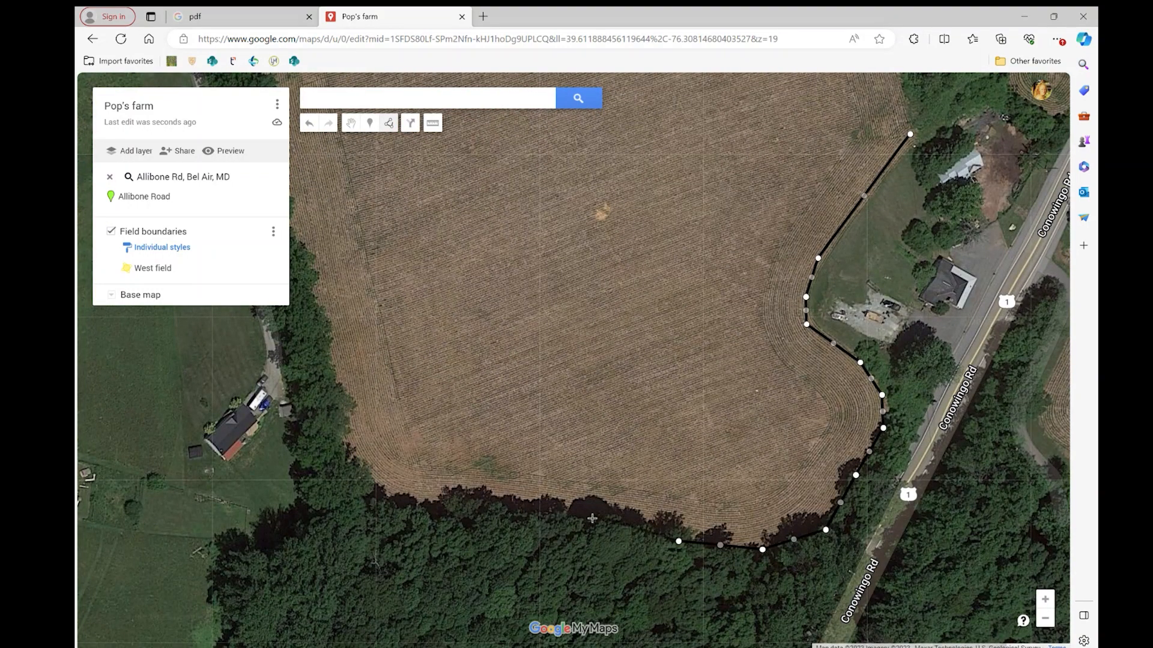
pyautogui.click(559, 509)
pyautogui.click(441, 504)
pyautogui.click(382, 497)
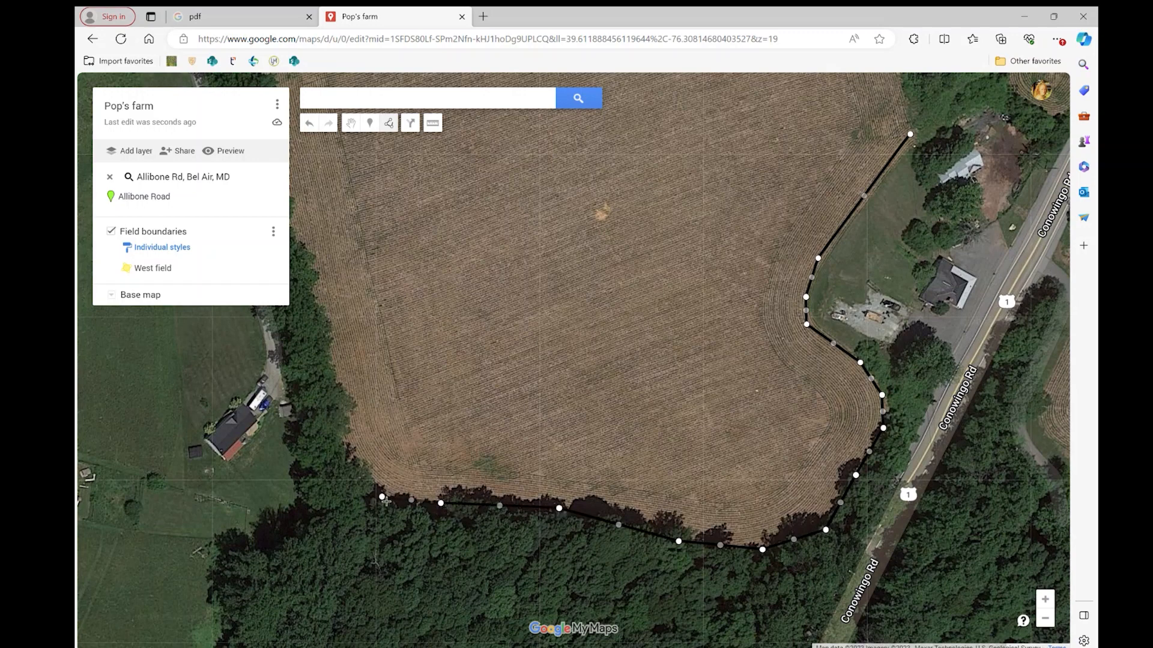
pyautogui.scroll(-1, 392, 500)
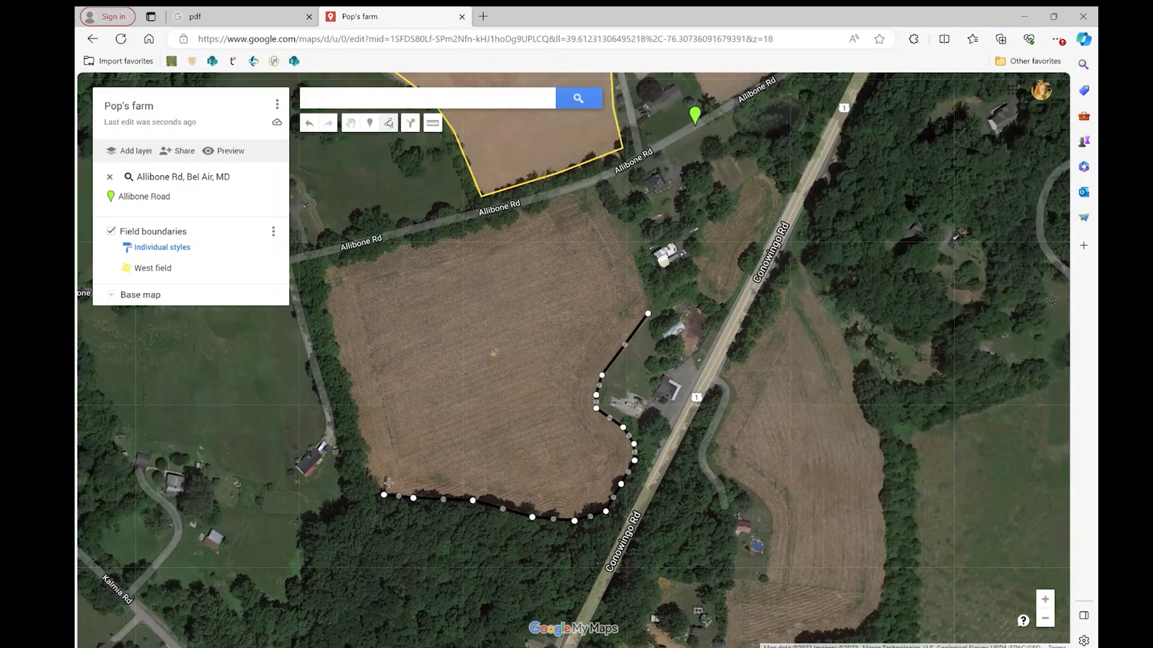
pyautogui.click(371, 469)
pyautogui.click(353, 405)
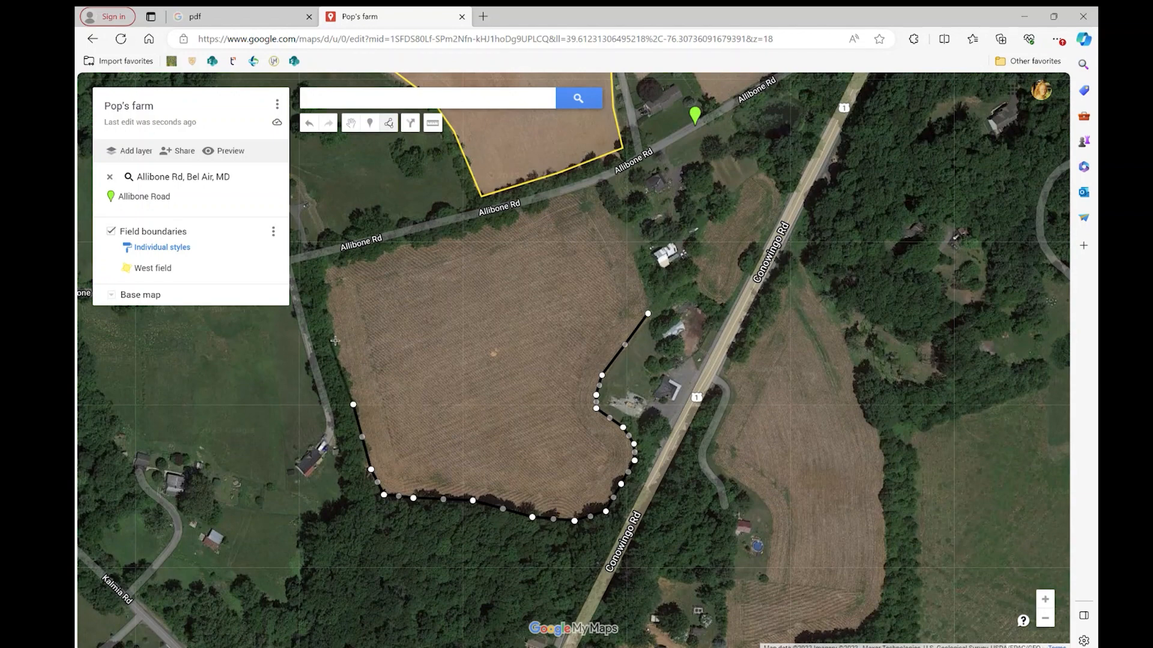
pyautogui.click(331, 317)
pyautogui.click(323, 271)
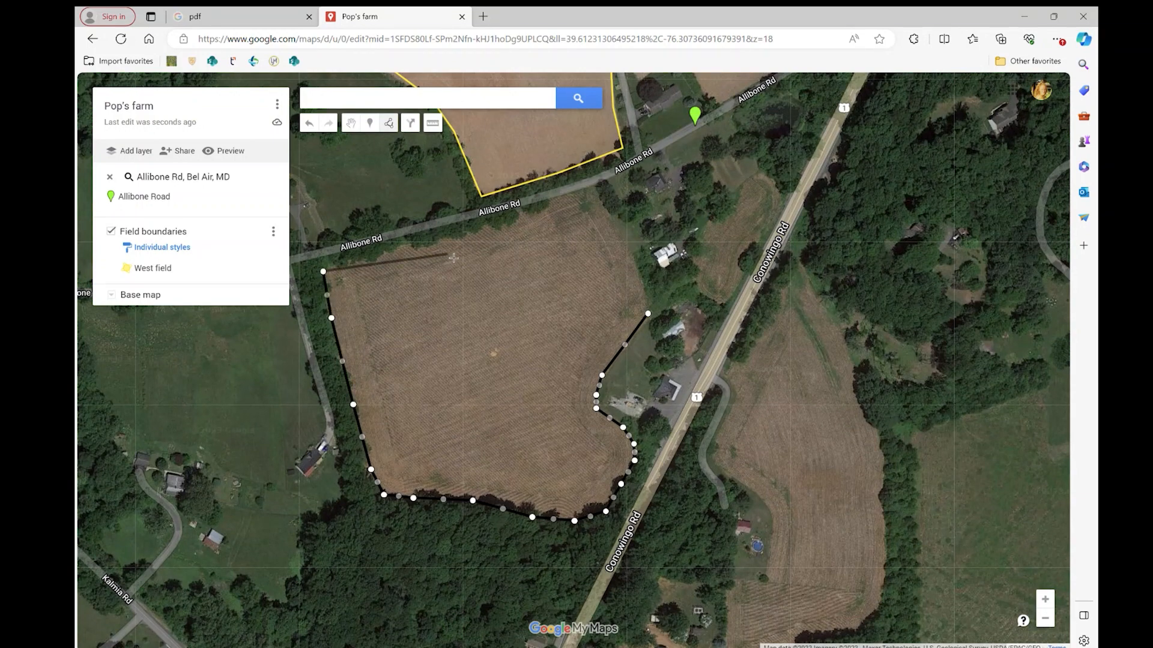
pyautogui.click(440, 240)
pyautogui.click(513, 221)
pyautogui.click(590, 192)
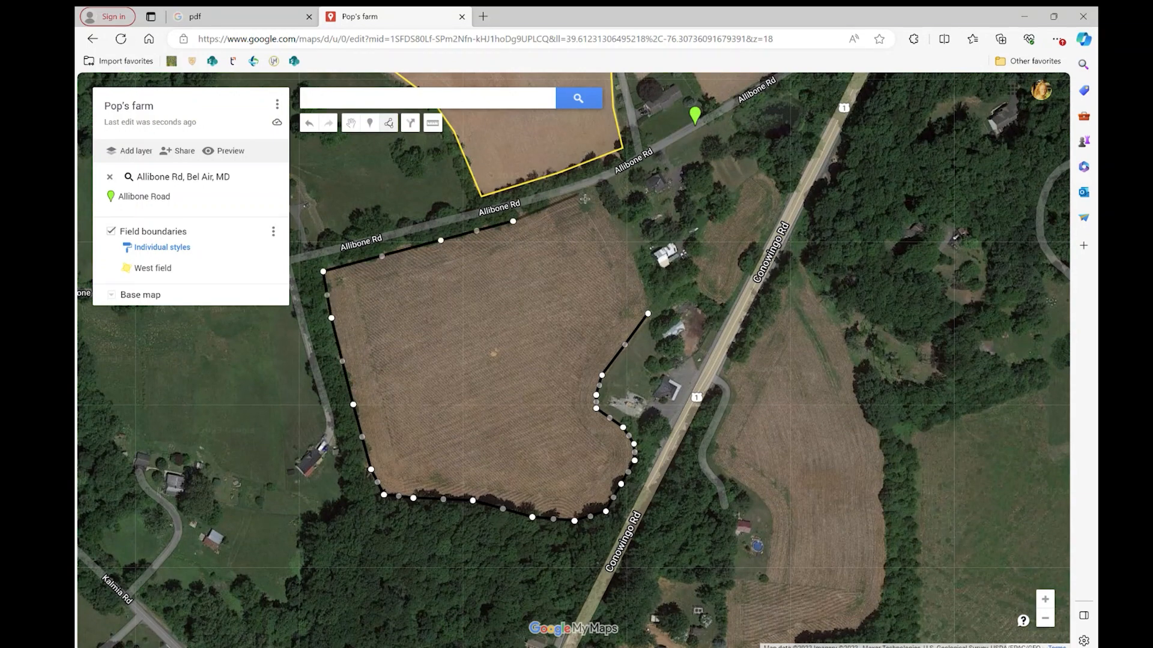
pyautogui.click(623, 243)
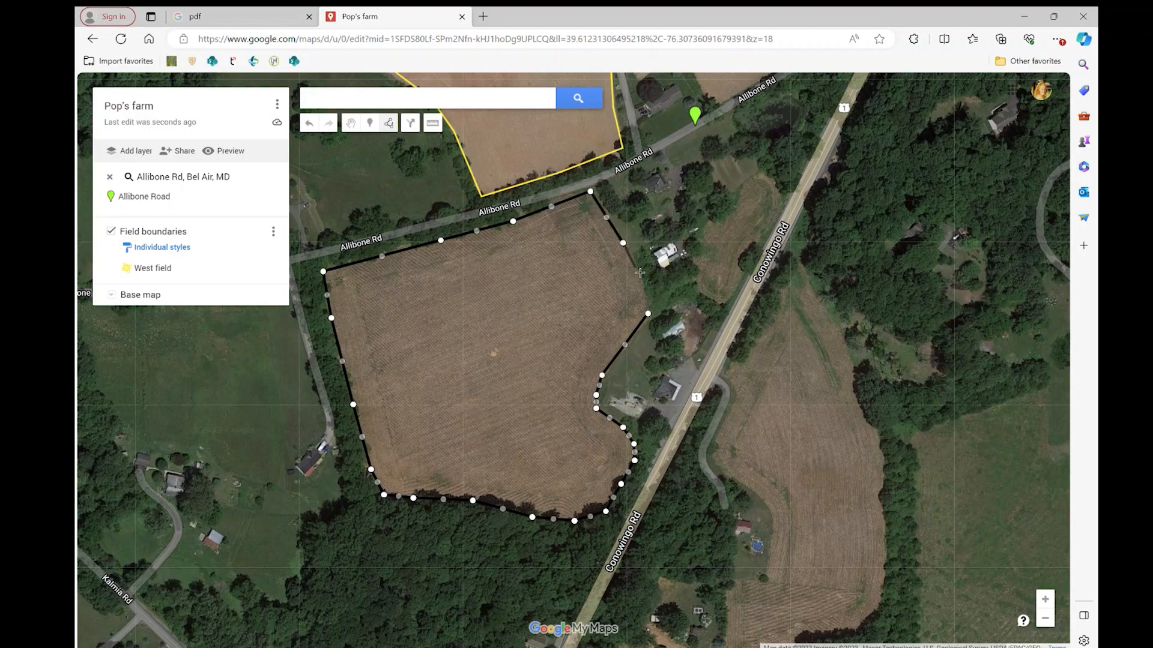
pyautogui.click(635, 268)
pyautogui.click(648, 314)
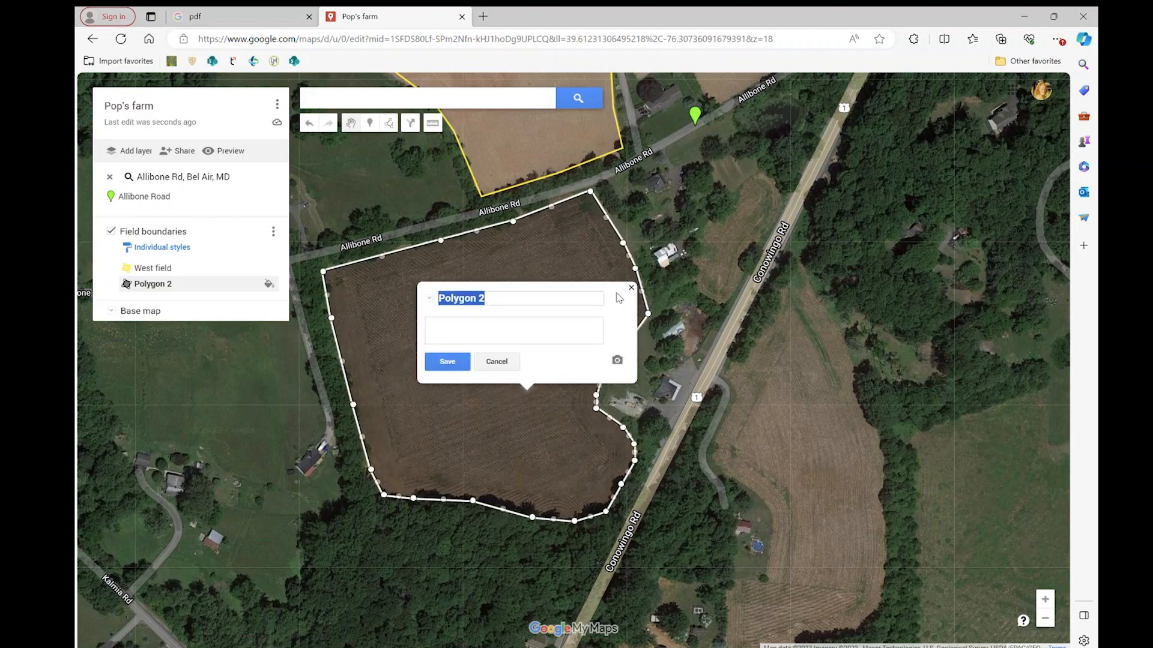
# Name the new field polygon "Front field" and save it.
pyautogui.write('Front ')
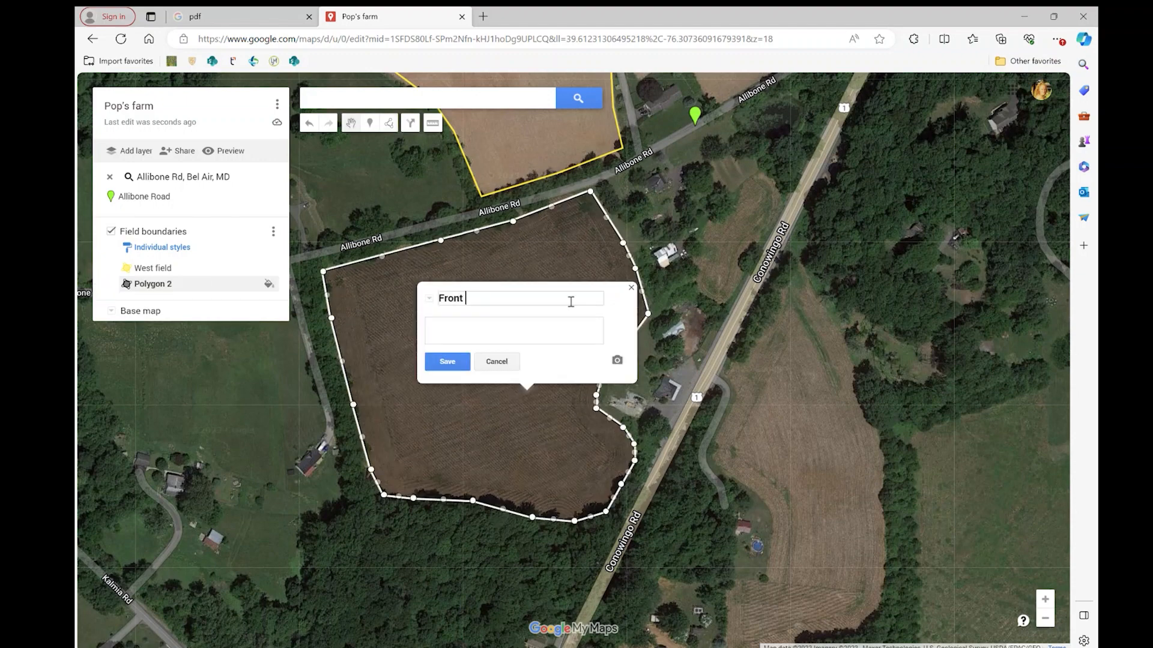
pyautogui.write('field')
pyautogui.click(449, 363)
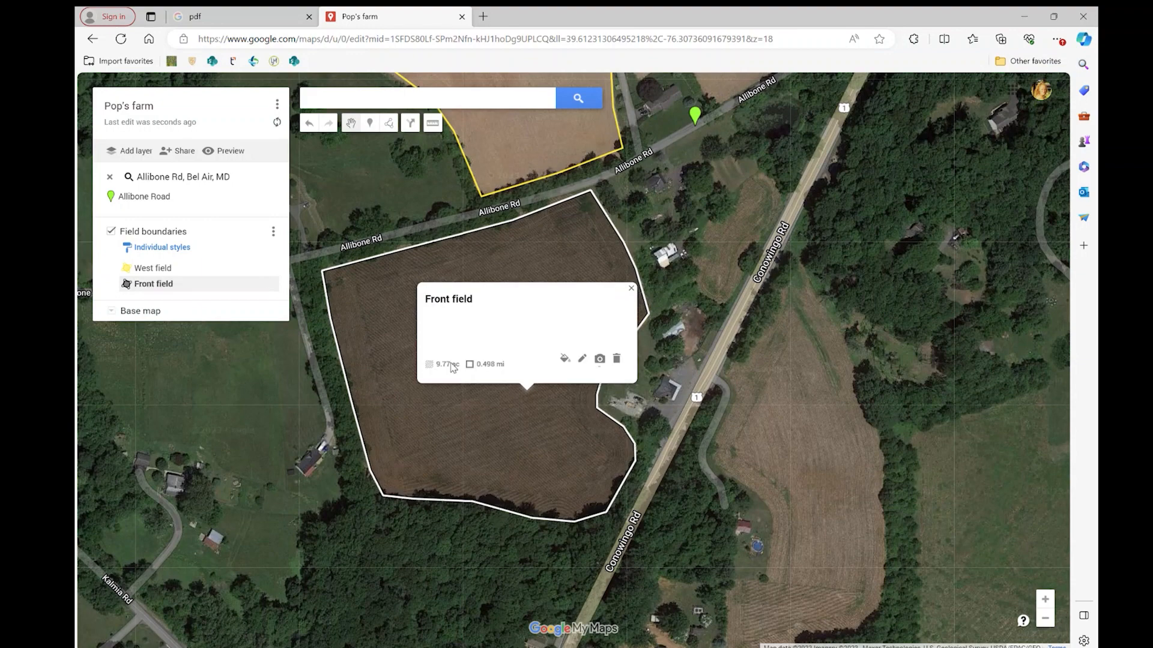
# Style the Front field polygon in yellow with a fully transparent fill and a slightly wider border, and deselect it.
pyautogui.click(566, 360)
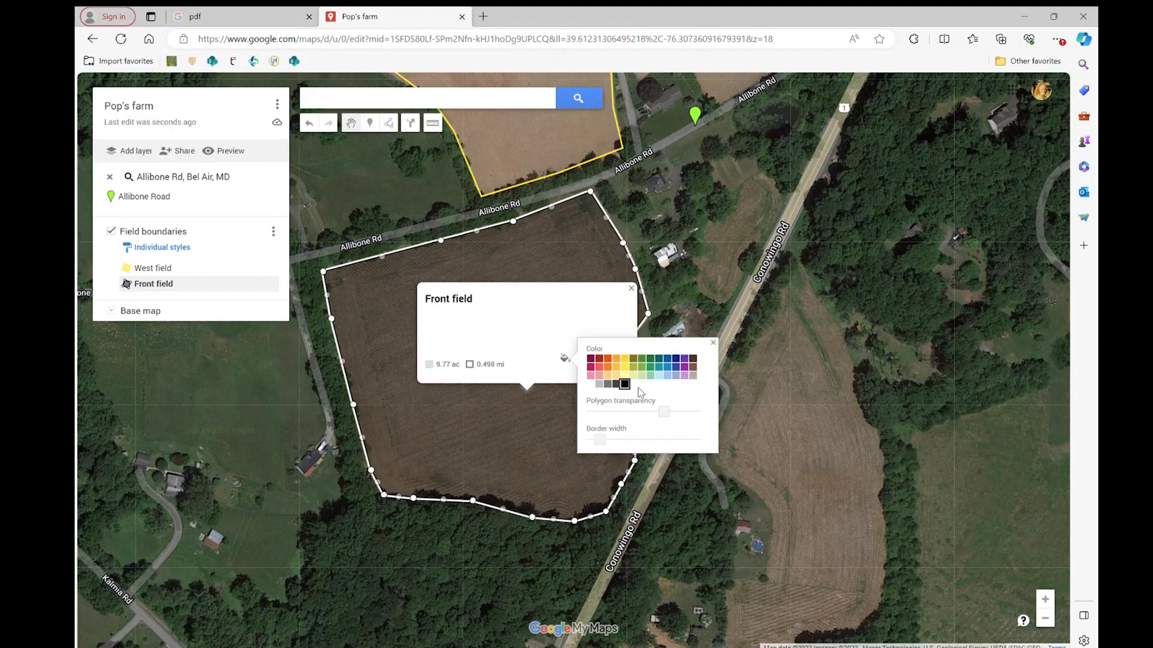
pyautogui.click(626, 366)
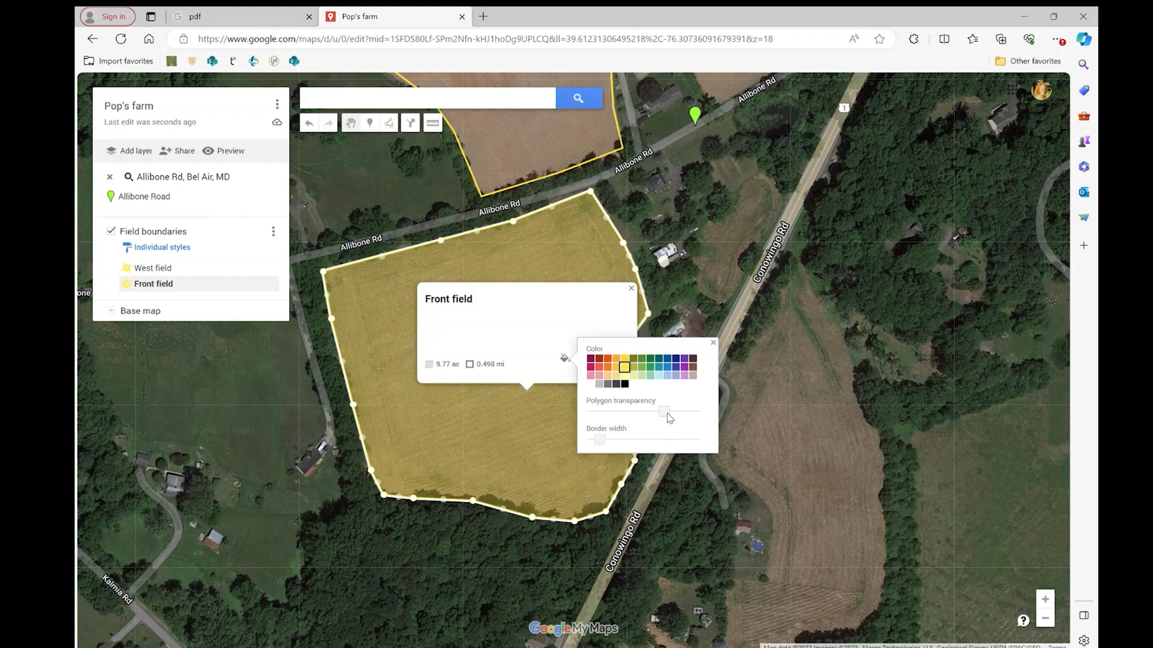
pyautogui.moveTo(665, 413); pyautogui.dragTo(696, 413)
pyautogui.moveTo(603, 440); pyautogui.dragTo(607, 440)
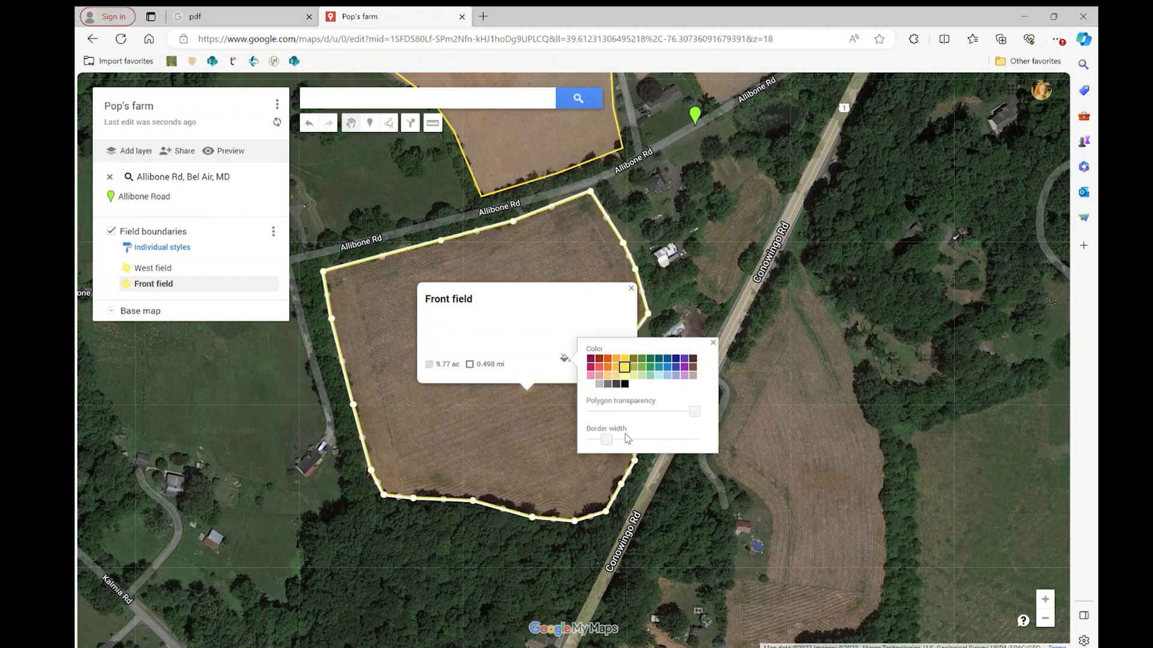
pyautogui.click(714, 343)
pyautogui.click(631, 289)
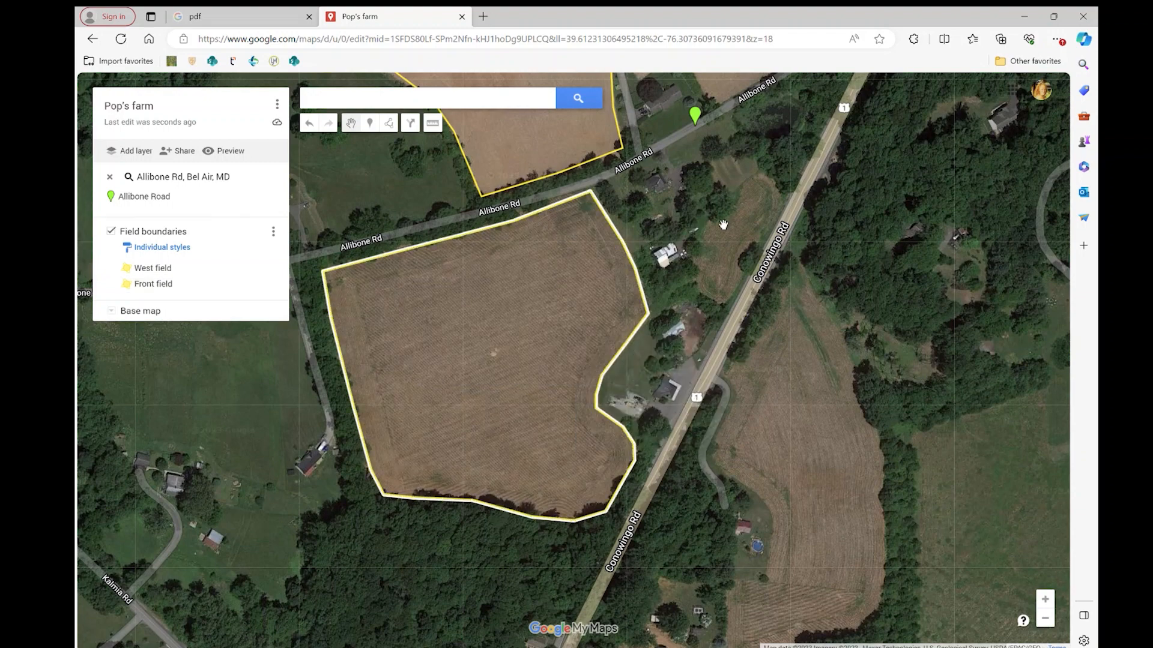
pyautogui.click(715, 268)
# Place a marker on the house north of Allibone Road, just east of the farm lane, and save it as "House".
pyautogui.moveTo(703, 181); pyautogui.dragTo(707, 237)
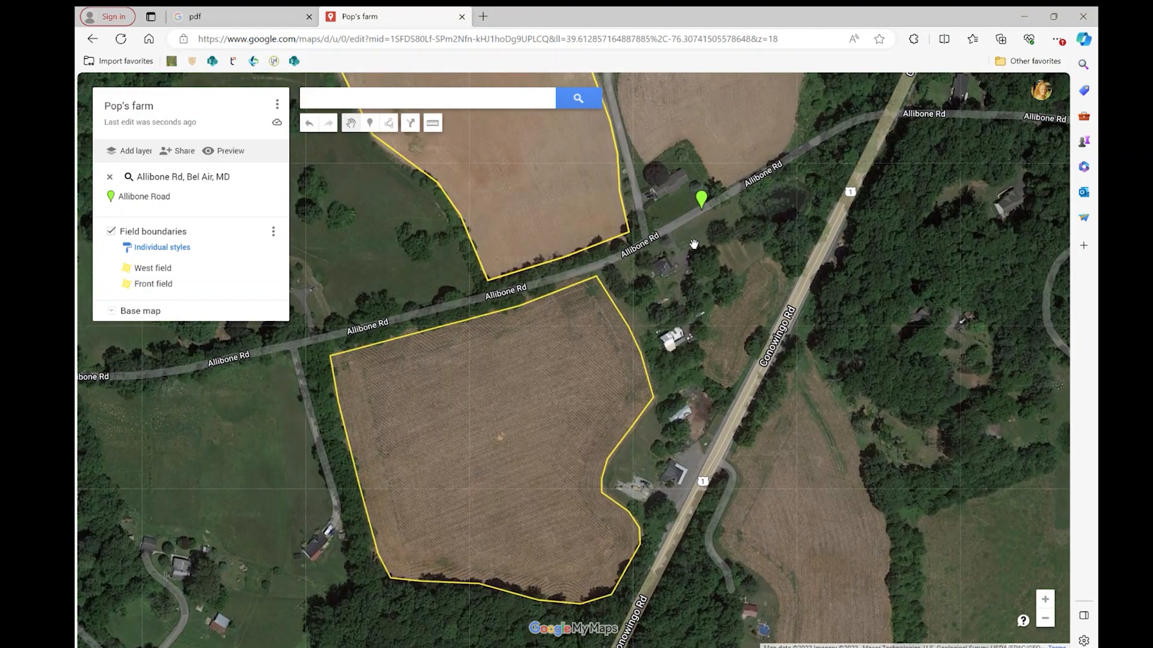
pyautogui.scroll(-2, 694, 245)
pyautogui.moveTo(658, 419); pyautogui.dragTo(621, 389)
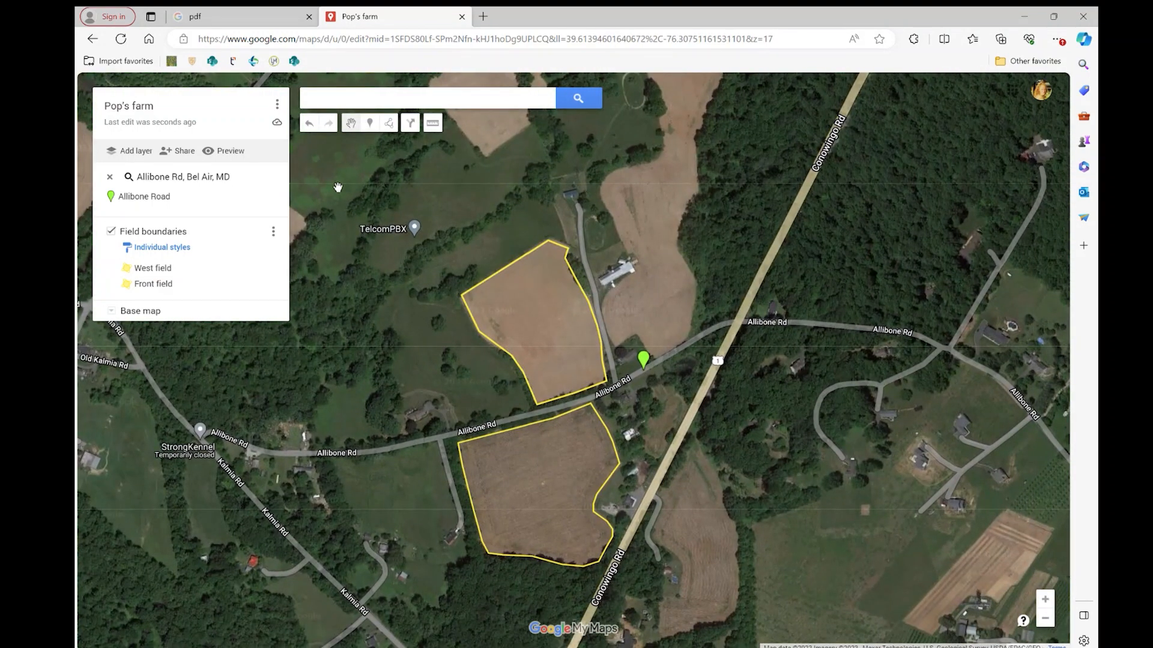
pyautogui.click(371, 126)
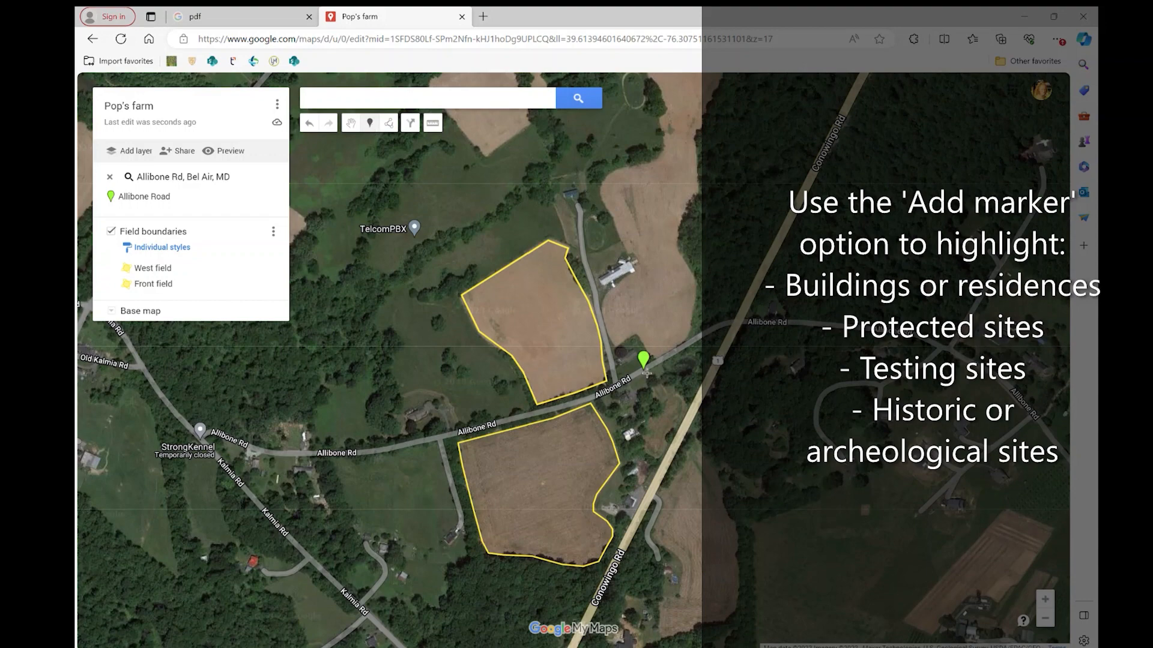
pyautogui.scroll(4, 646, 373)
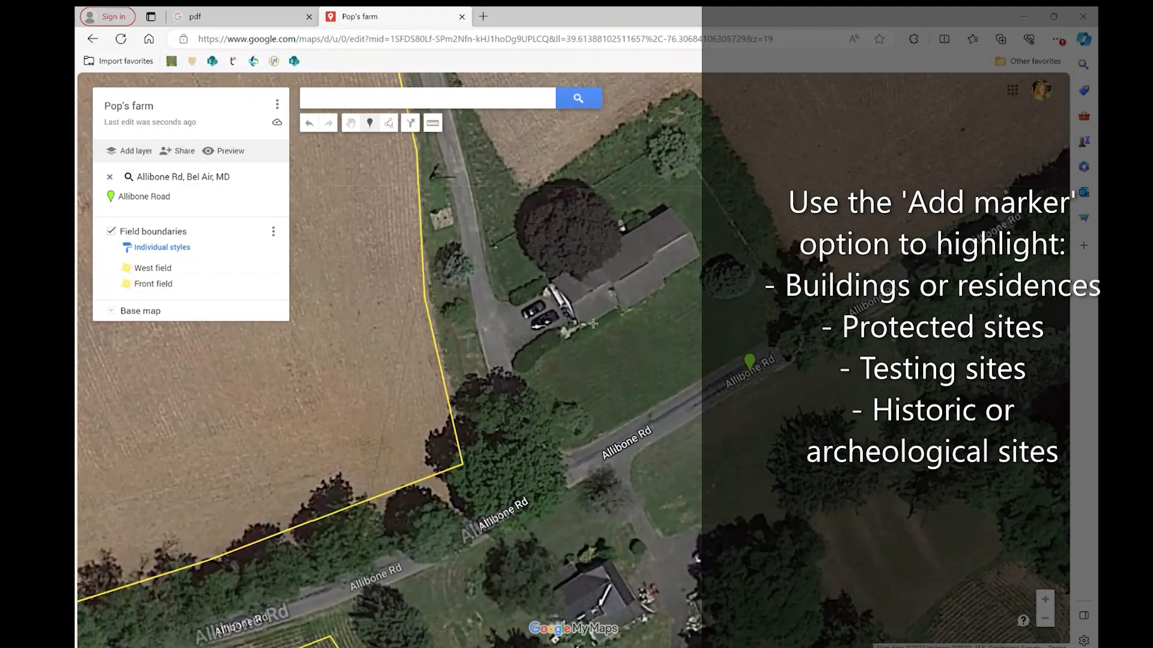
pyautogui.click(596, 281)
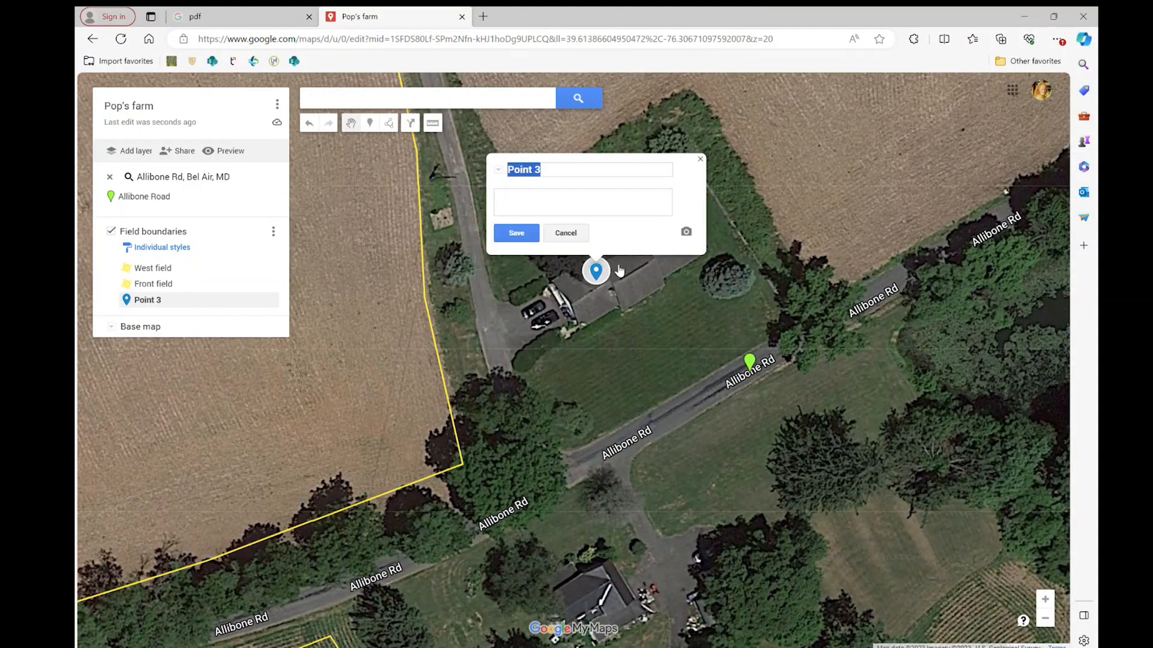
pyautogui.write('House')
pyautogui.click(523, 236)
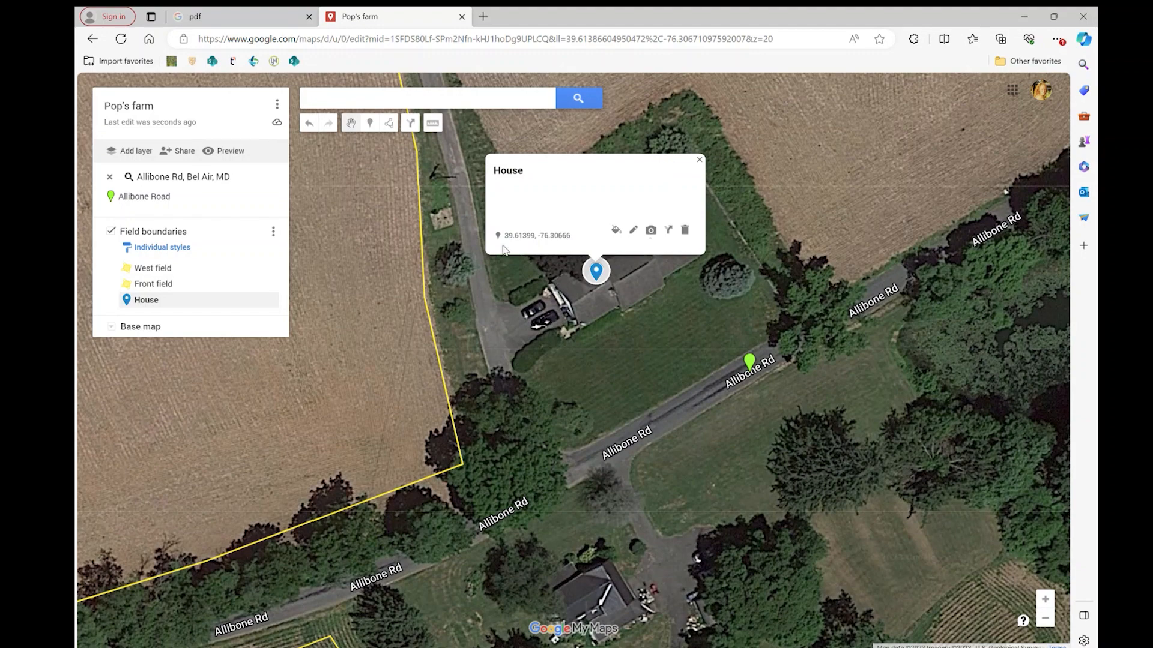
# Style the House marker in dark red with the house icon.
pyautogui.click(619, 231)
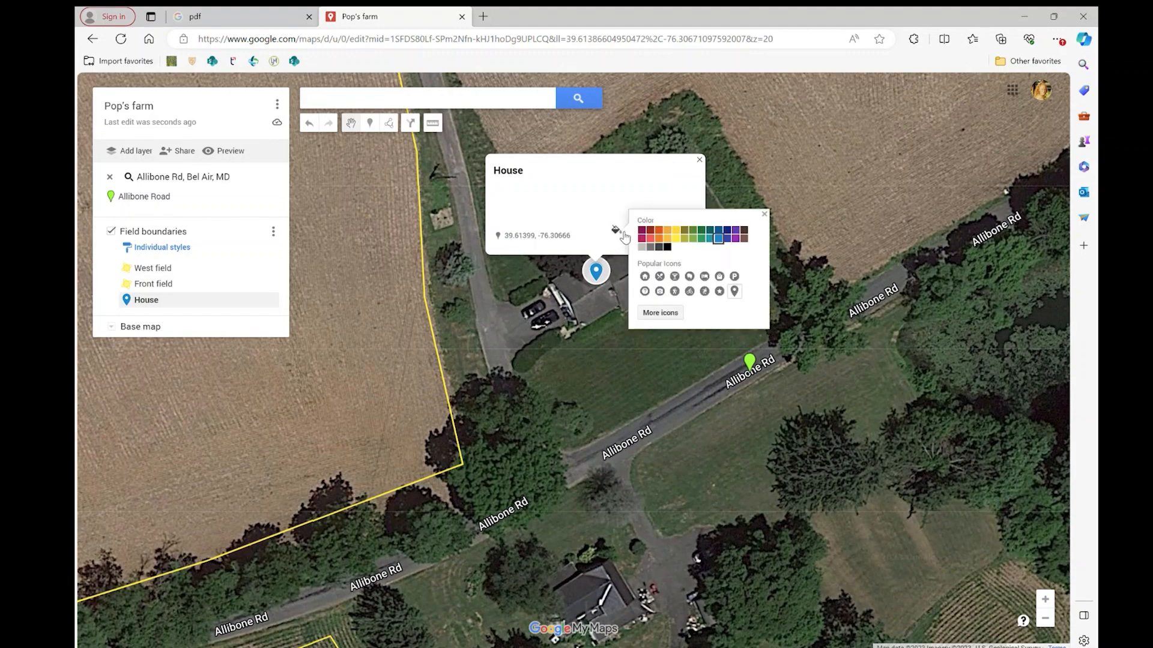
pyautogui.click(652, 229)
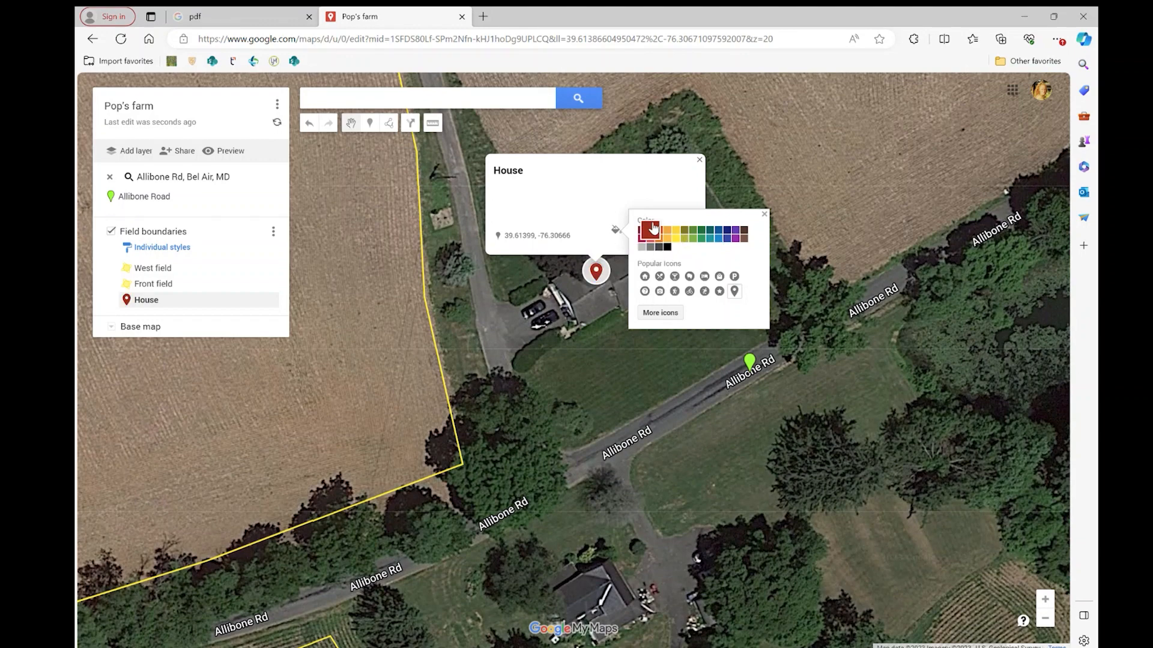
pyautogui.click(644, 276)
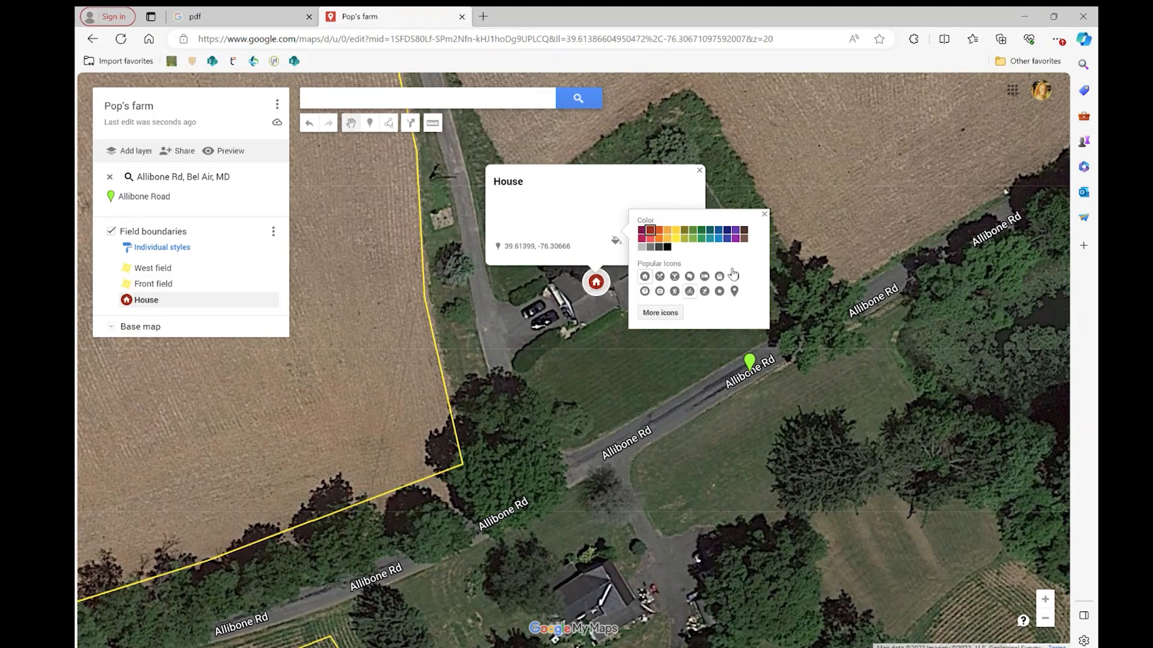
pyautogui.click(764, 214)
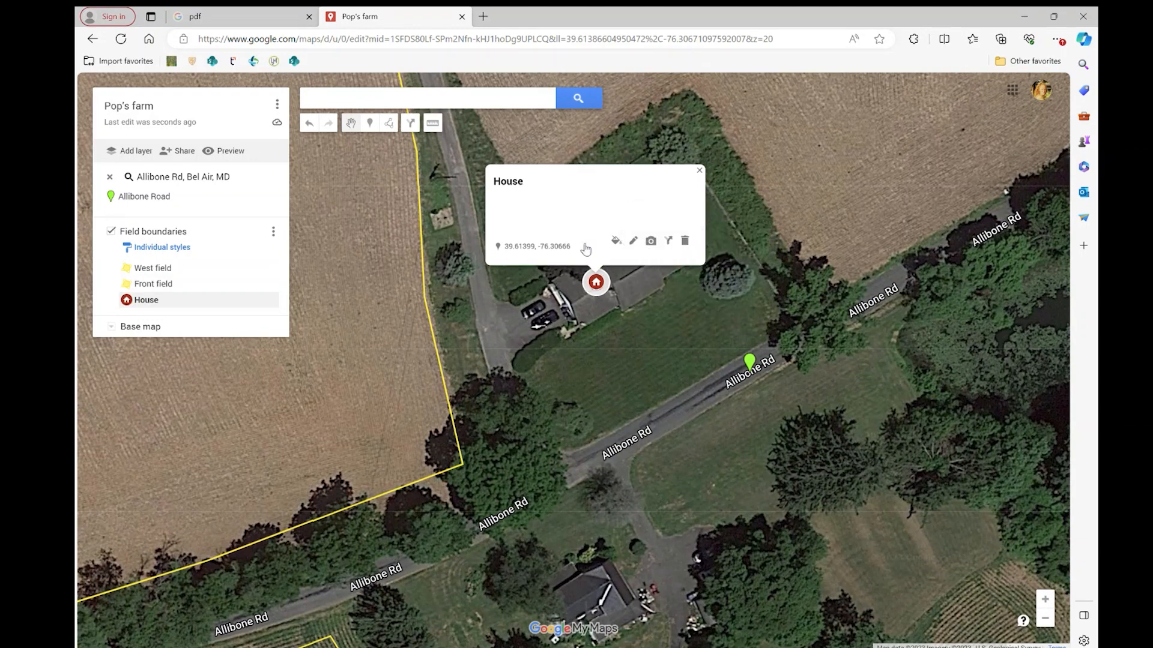
pyautogui.click(700, 171)
# Place a marker on the long barn north of the house, just east of the farm lane, and save it as "Dairy barn".
pyautogui.moveTo(527, 146); pyautogui.dragTo(591, 257)
pyautogui.scroll(-1, 592, 262)
pyautogui.moveTo(562, 206); pyautogui.dragTo(610, 498)
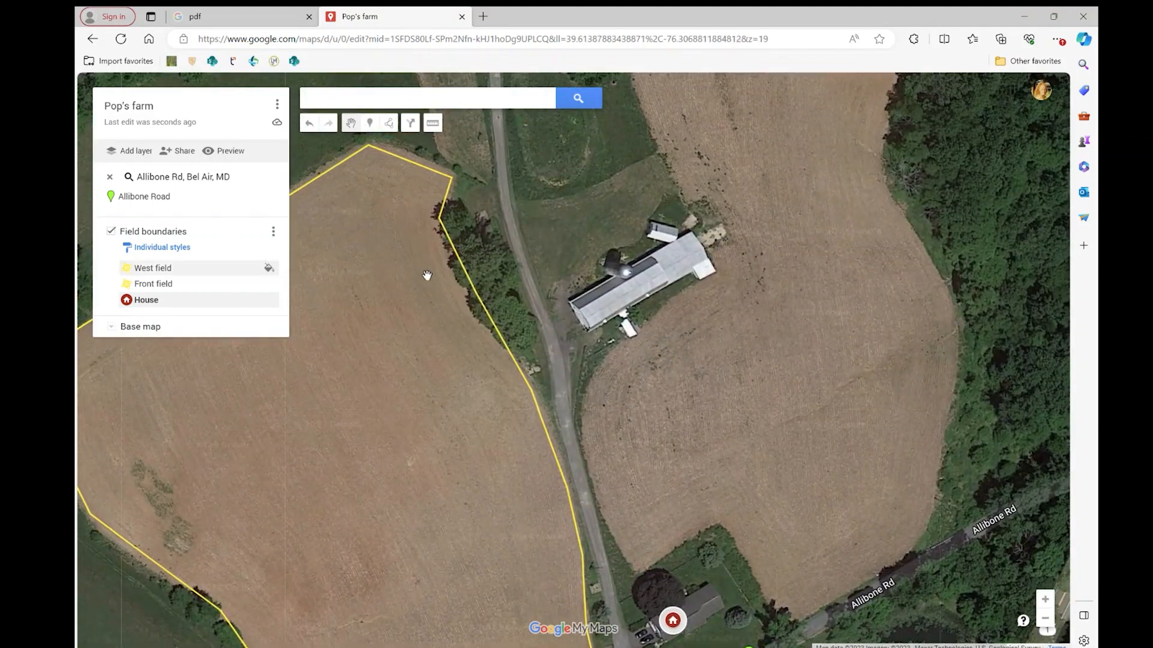
pyautogui.click(371, 123)
pyautogui.click(612, 295)
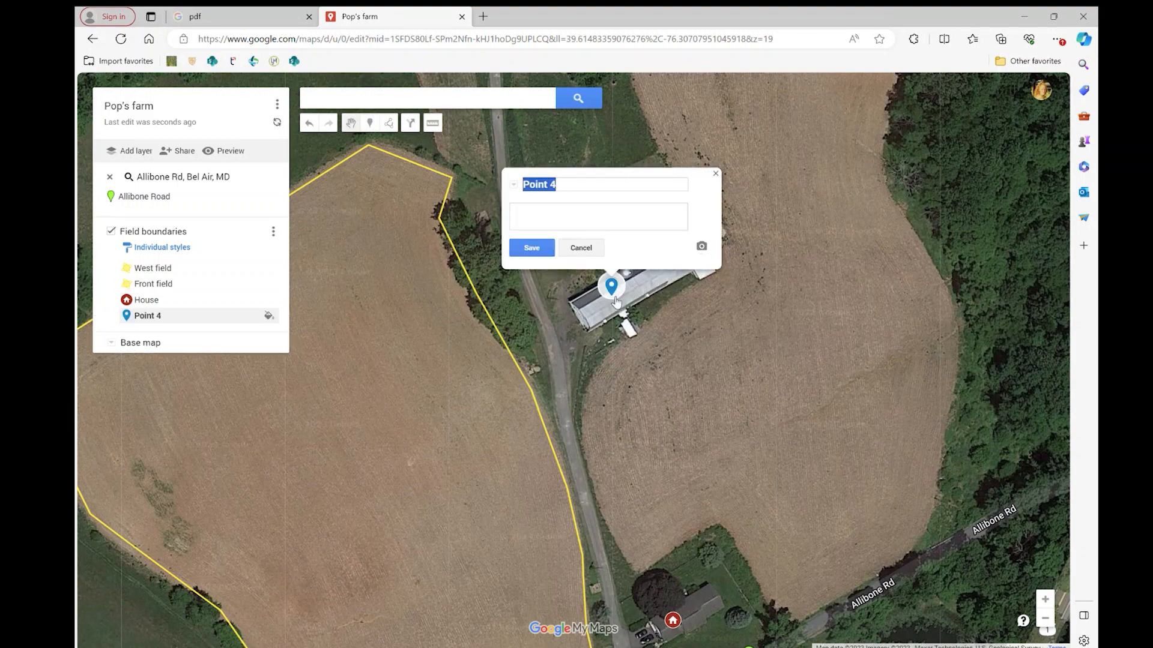
pyautogui.write('Dair barn')
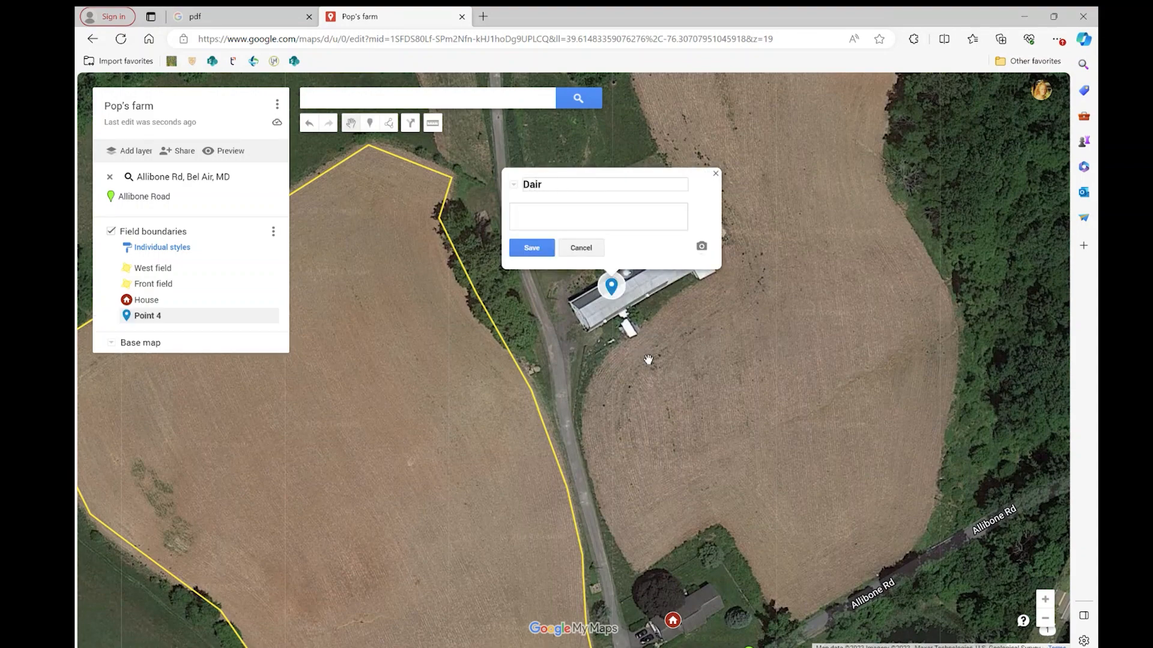
pyautogui.write('barn')
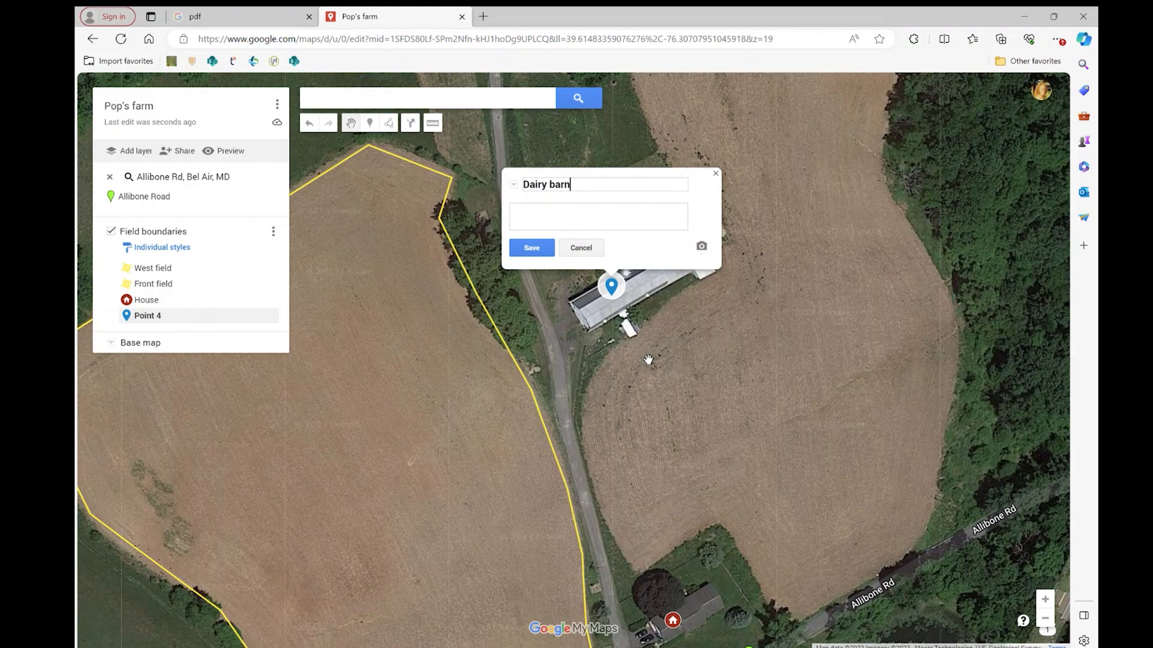
pyautogui.click(527, 250)
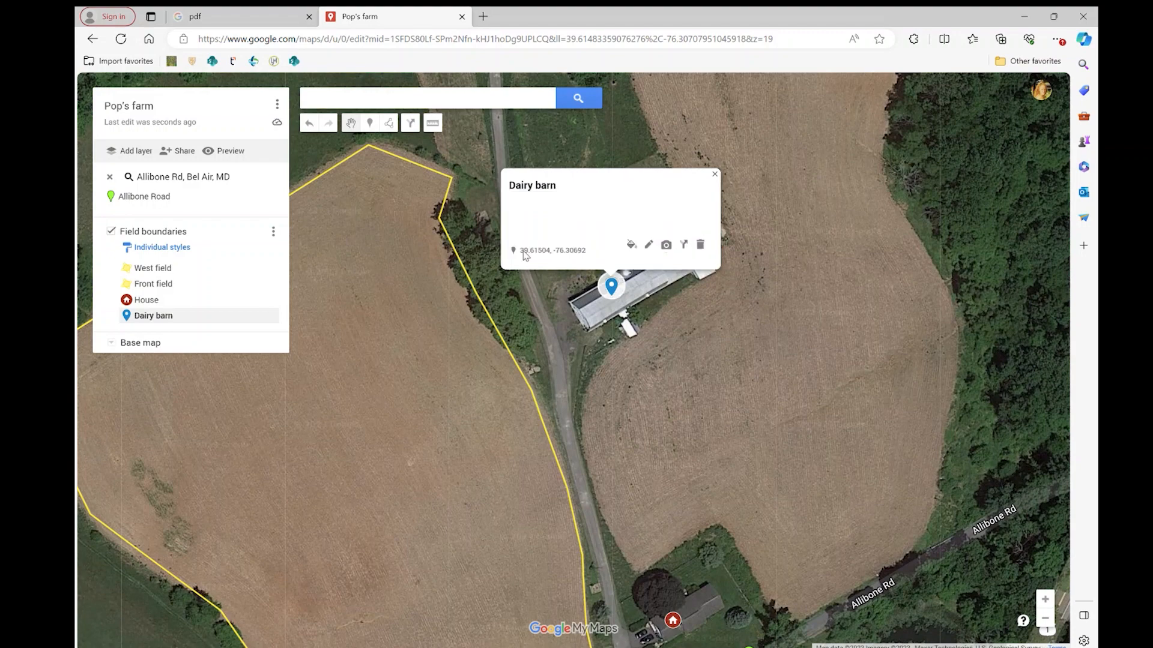
# Style the Dairy barn marker in purple with the barn icon, found by filtering the icons for "barn", and close its details.
pyautogui.click(631, 245)
pyautogui.click(750, 253)
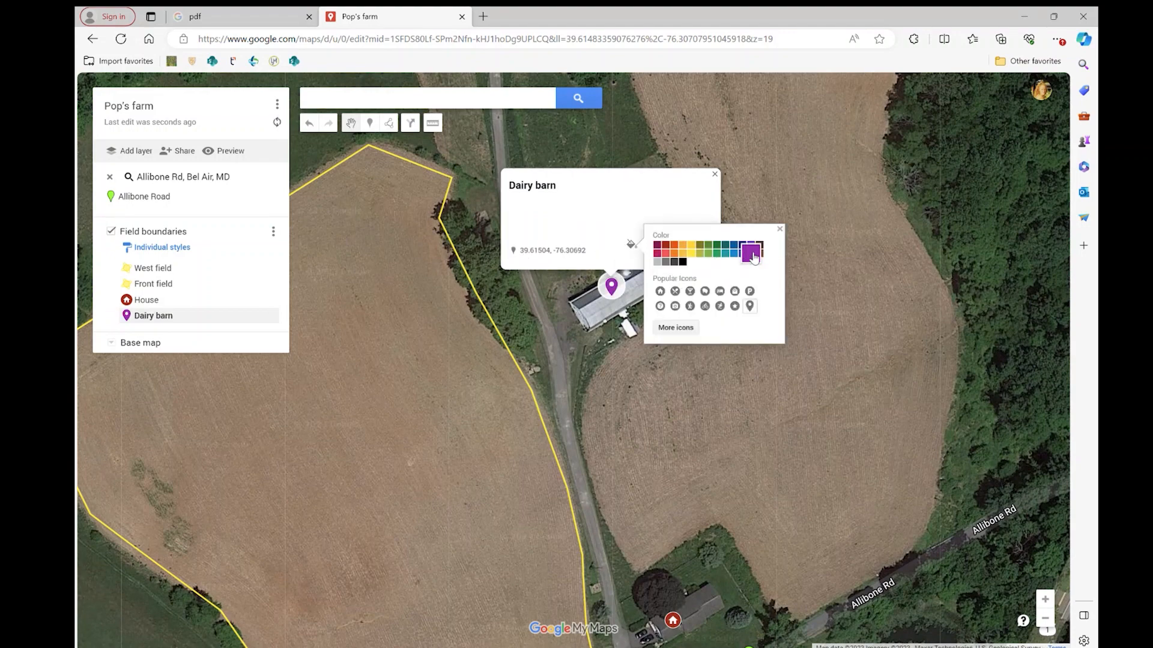
pyautogui.click(685, 328)
pyautogui.scroll(-4, 532, 342)
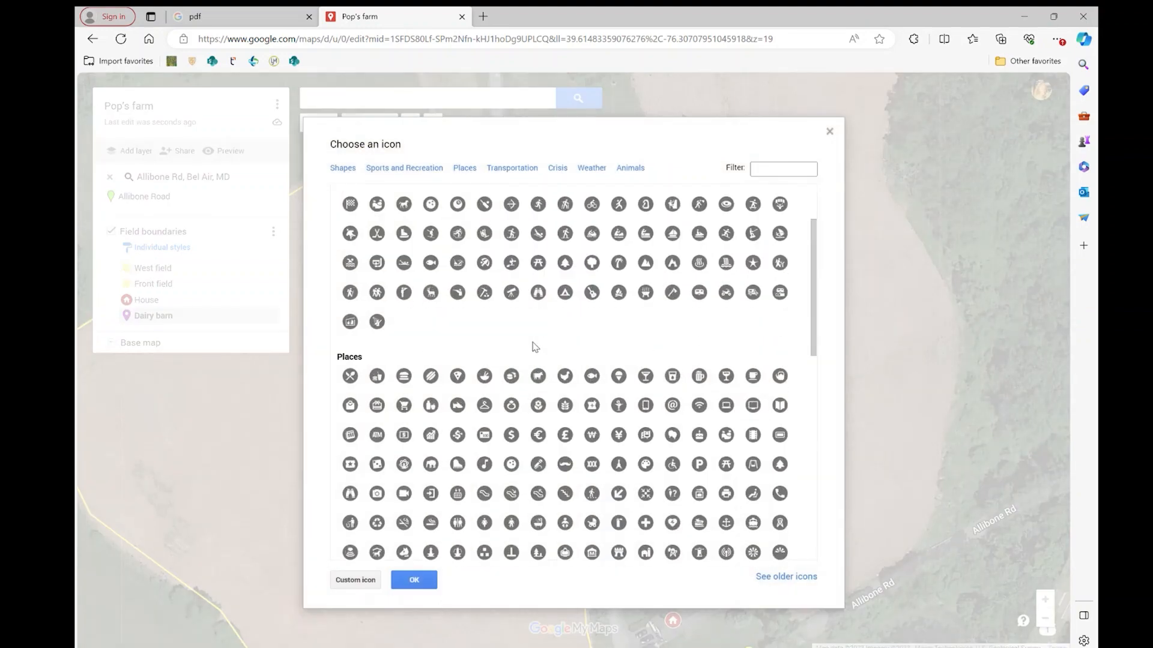
pyautogui.scroll(2, 540, 336)
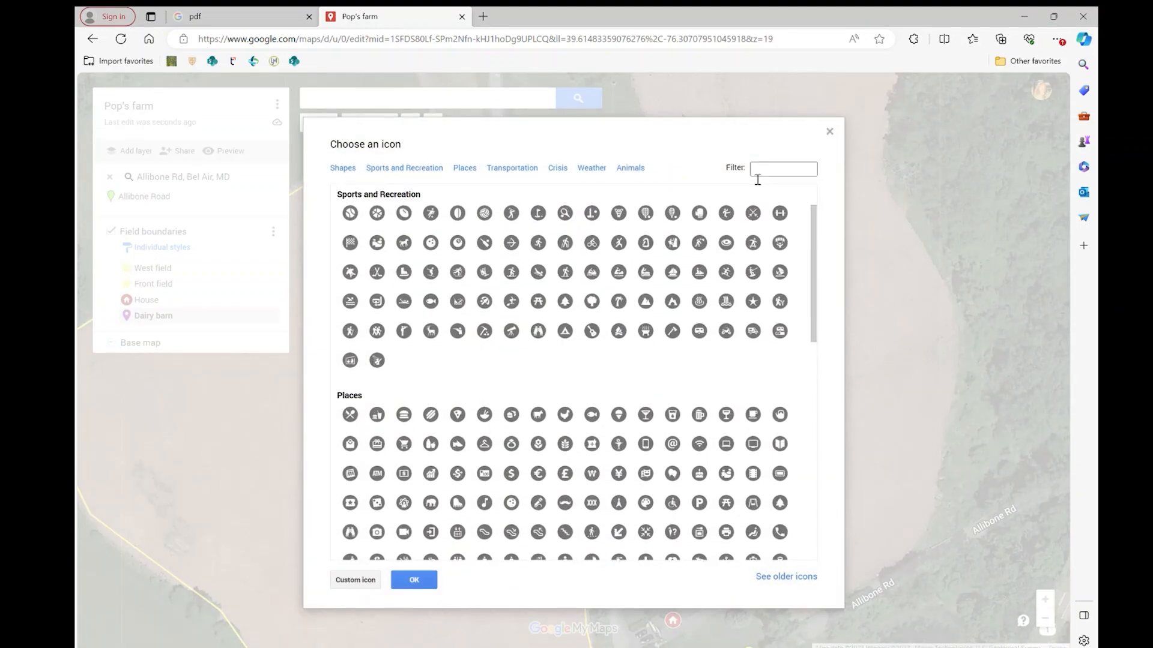
pyautogui.click(350, 264)
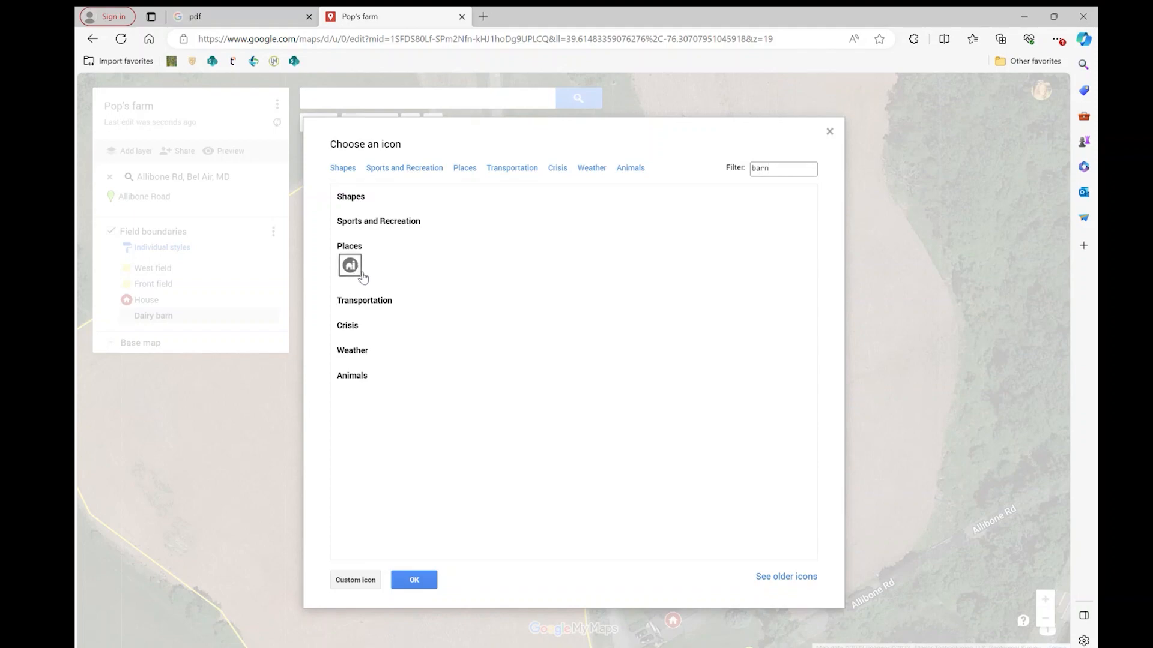
pyautogui.click(414, 580)
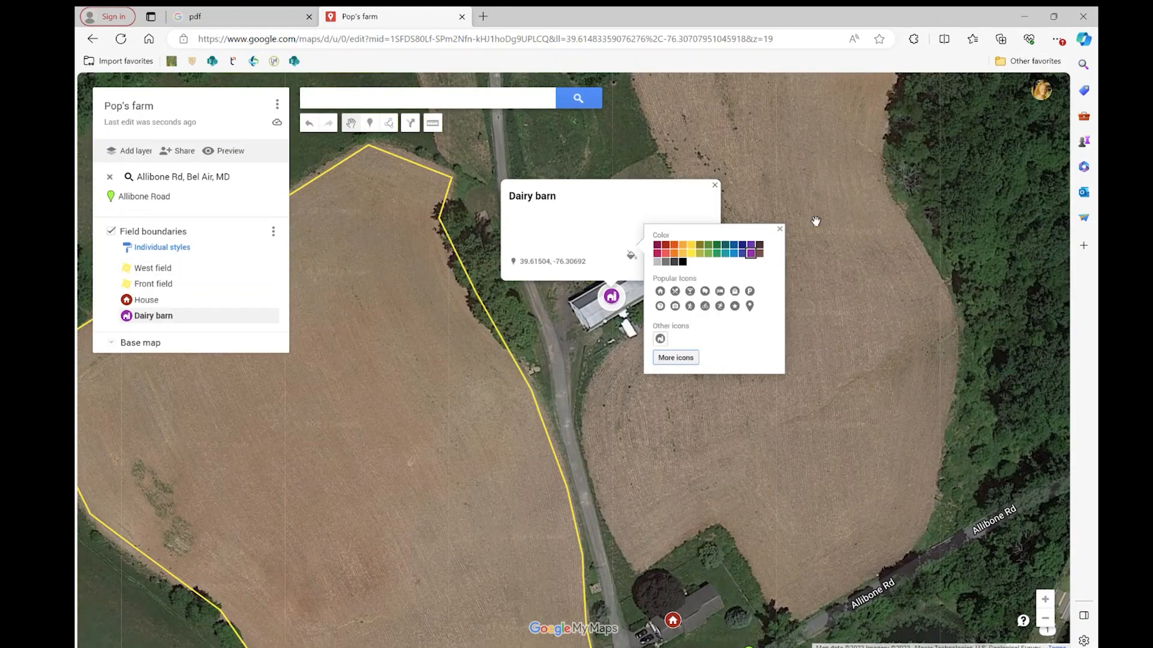
pyautogui.click(780, 229)
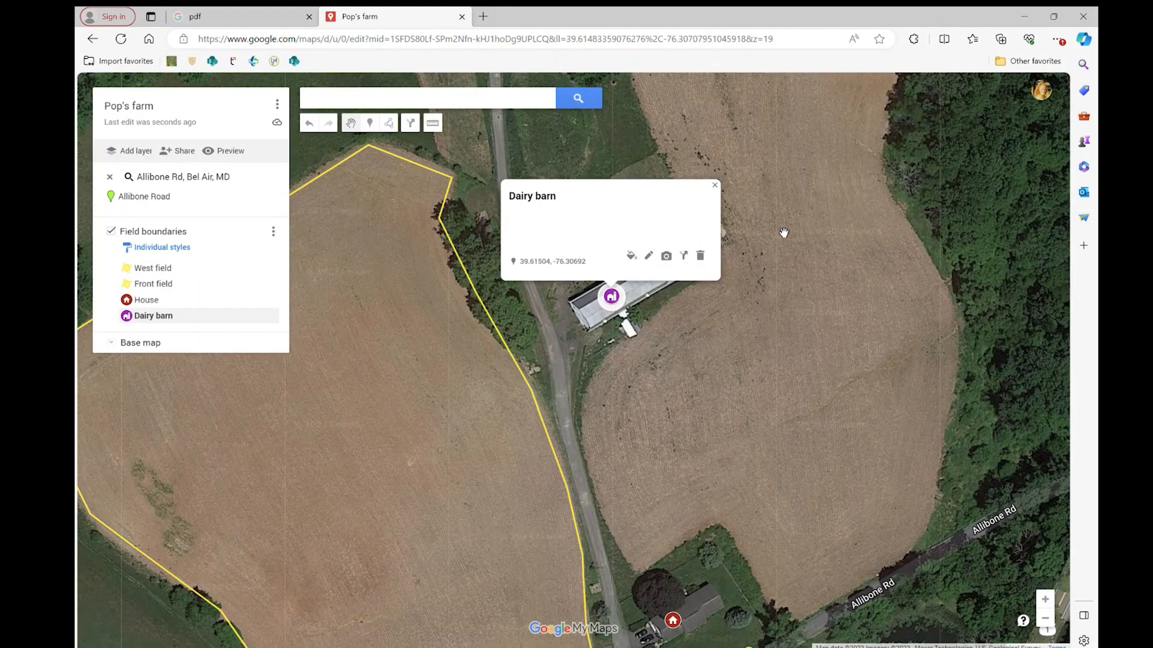
pyautogui.click(716, 186)
# Add a new layer to the map and name it "Buildings".
pyautogui.scroll(-1, 706, 319)
pyautogui.moveTo(717, 340); pyautogui.dragTo(721, 296)
pyautogui.scroll(-1, 721, 298)
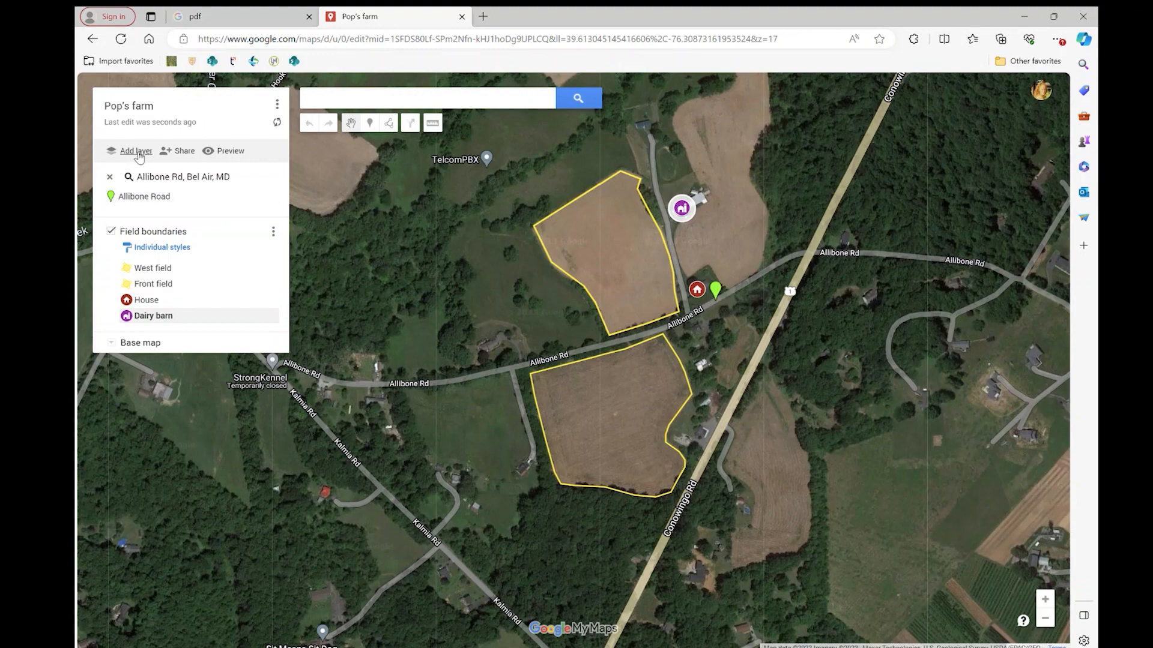
pyautogui.click(137, 151)
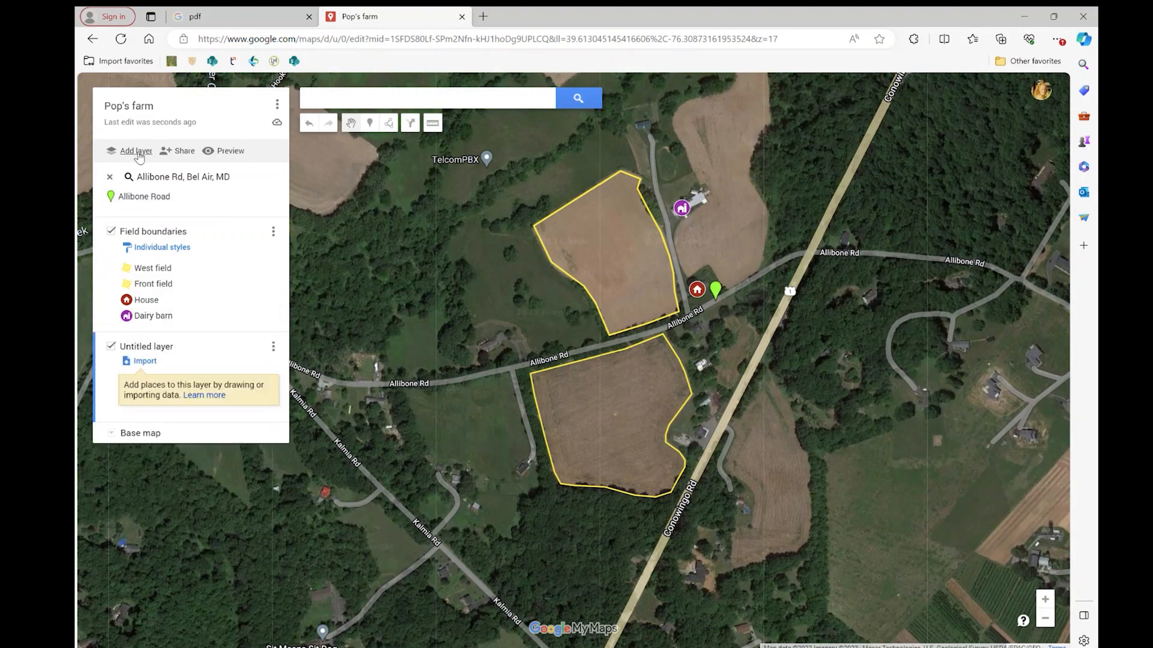
pyautogui.click(148, 348)
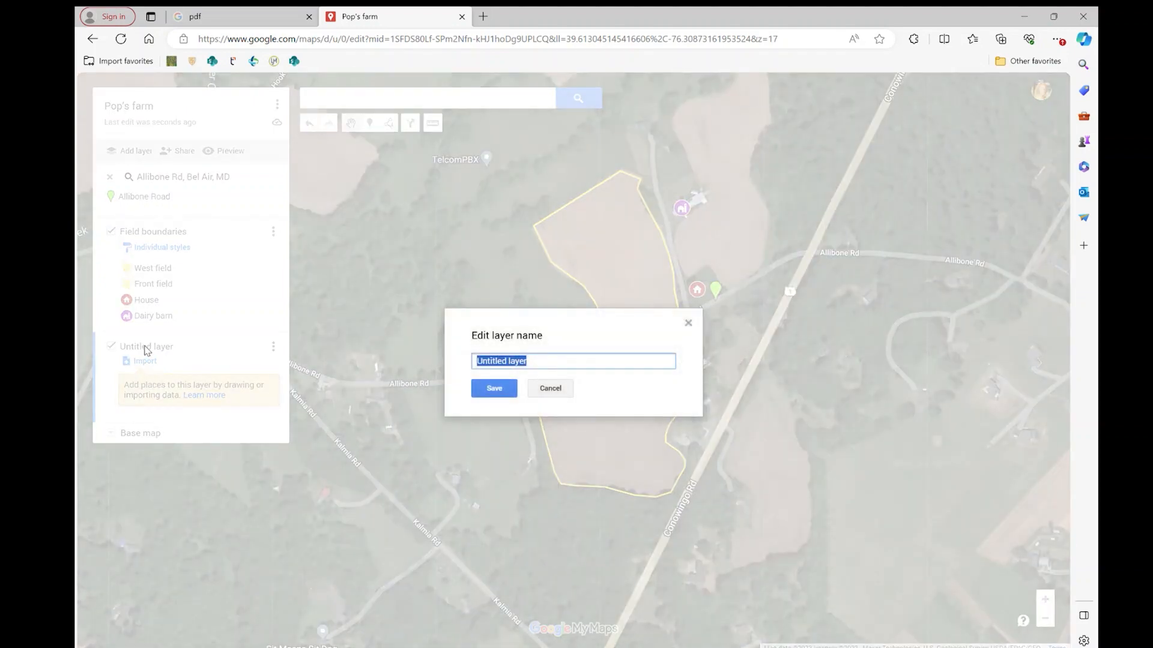
pyautogui.write('Buildings')
pyautogui.click(494, 389)
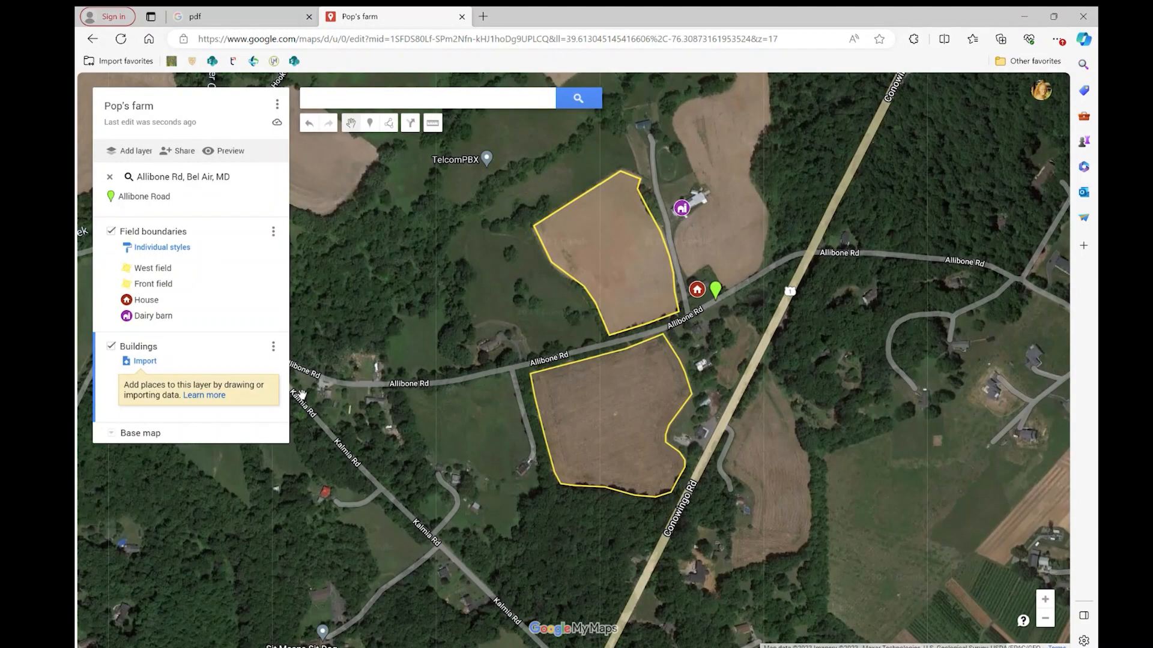
# Move the Dairy barn and House markers from the Field boundaries layer into the Buildings layer.
pyautogui.click(179, 317)
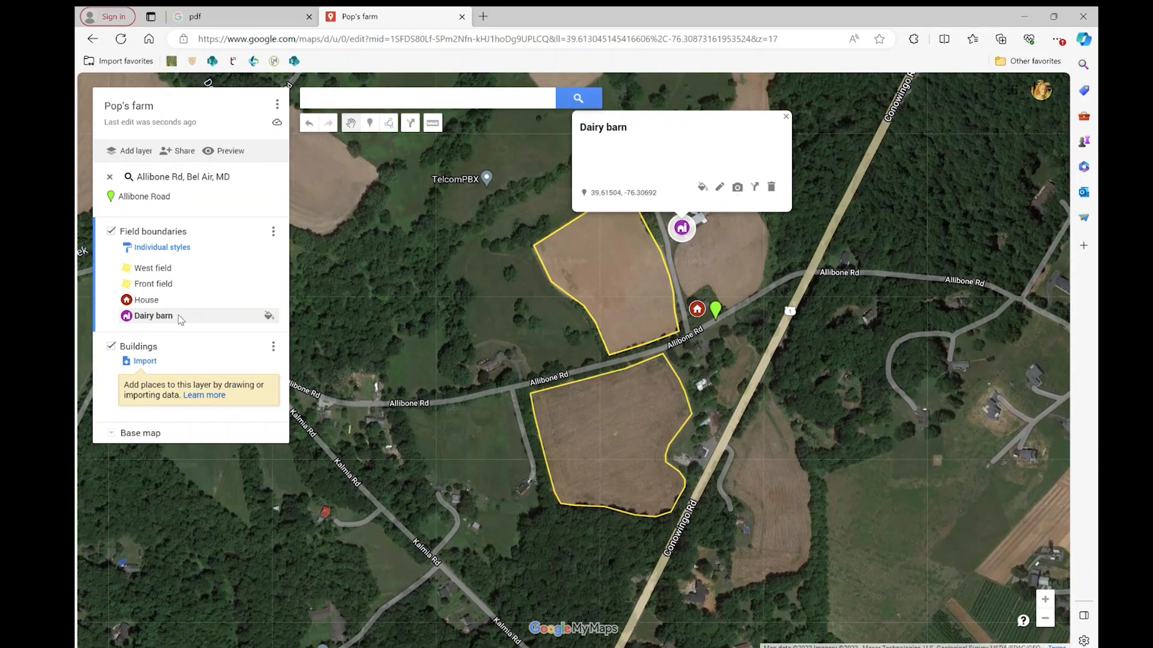
pyautogui.moveTo(157, 316); pyautogui.dragTo(157, 348)
pyautogui.click(149, 300)
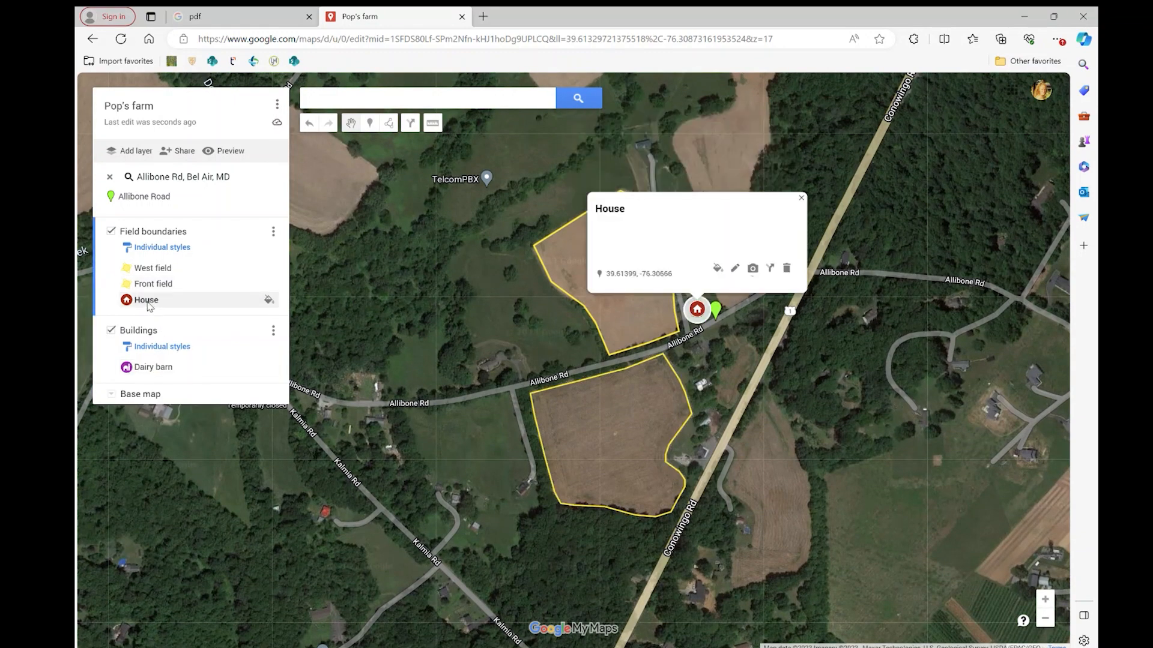
pyautogui.moveTo(146, 300); pyautogui.dragTo(150, 367)
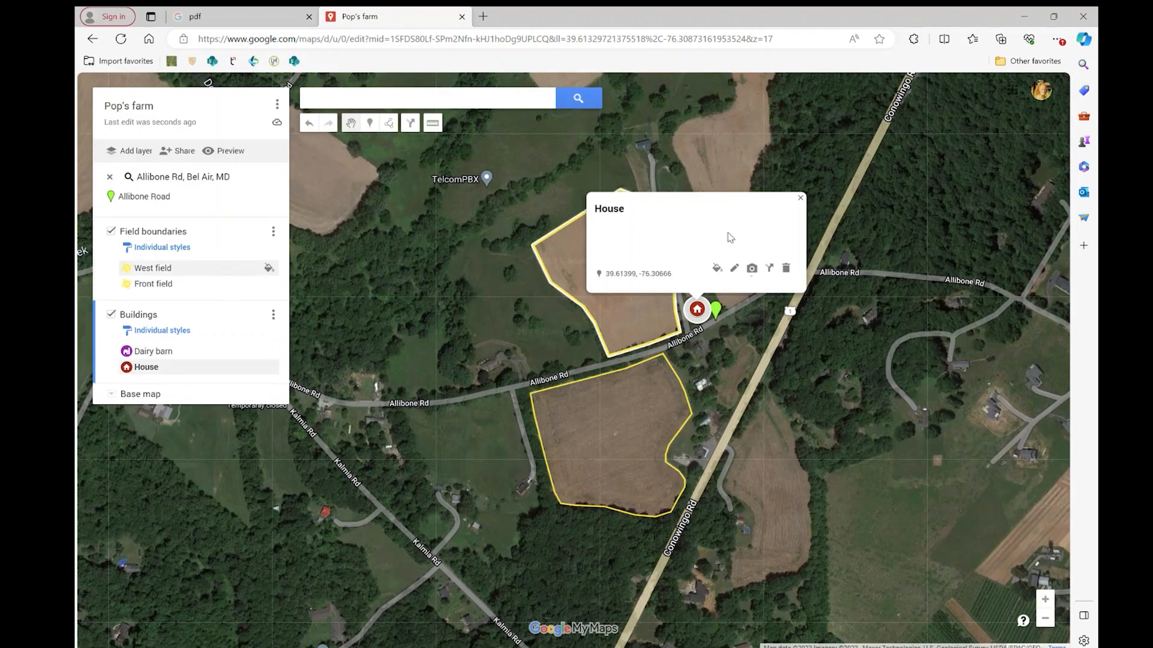
pyautogui.click(800, 198)
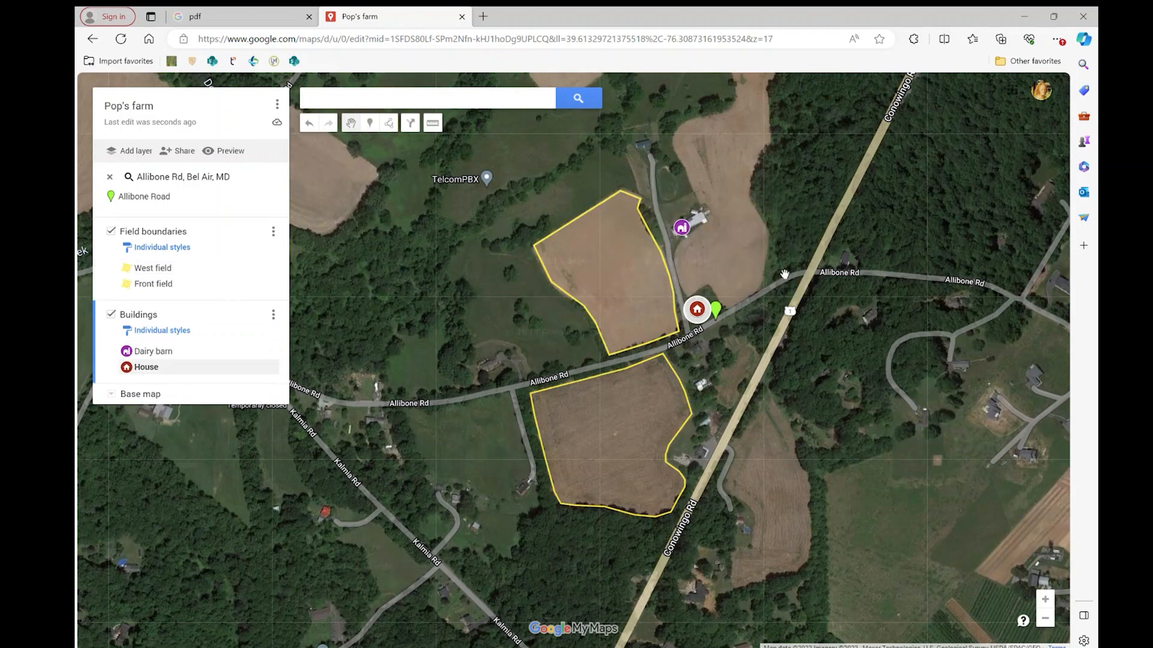
# Check the layer visibility by hiding and showing again the Buildings layer and the Field boundaries layer.
pyautogui.scroll(1, 783, 276)
pyautogui.moveTo(670, 440); pyautogui.dragTo(734, 392)
pyautogui.scroll(-1, 726, 377)
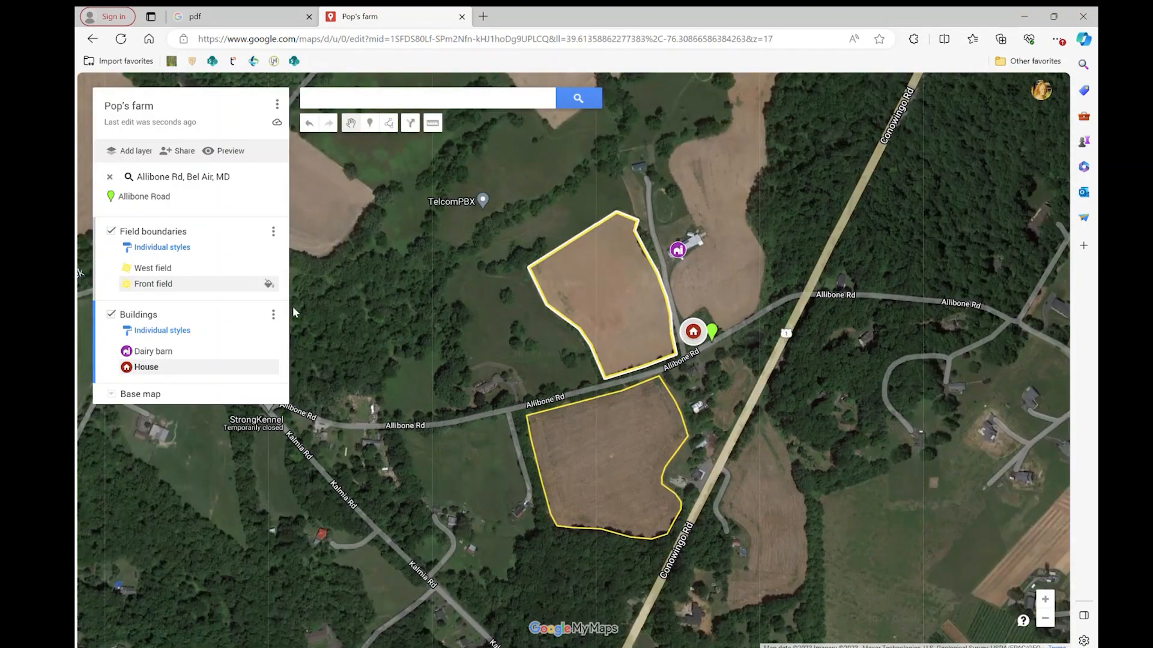
pyautogui.click(112, 316)
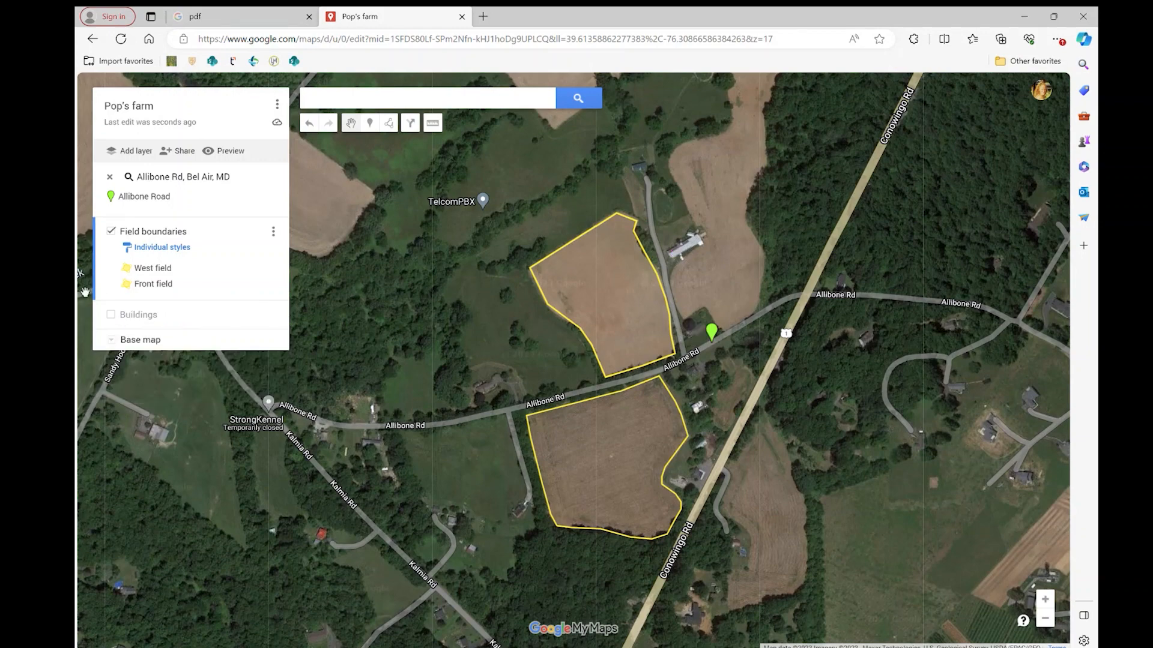
pyautogui.click(112, 315)
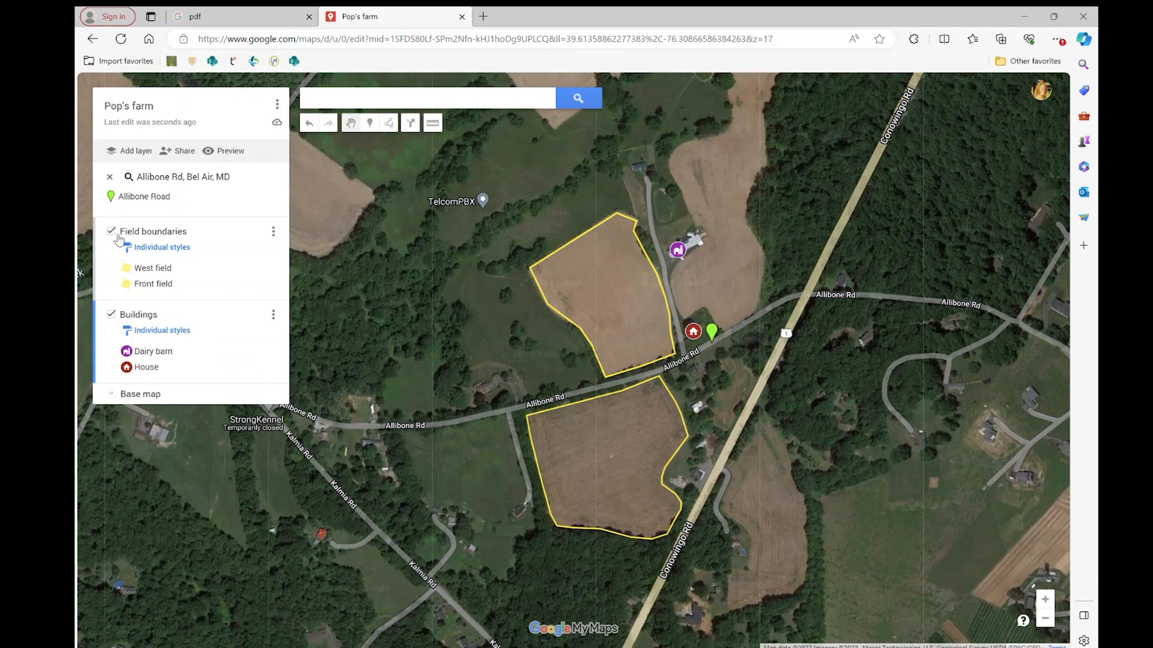
pyautogui.click(116, 231)
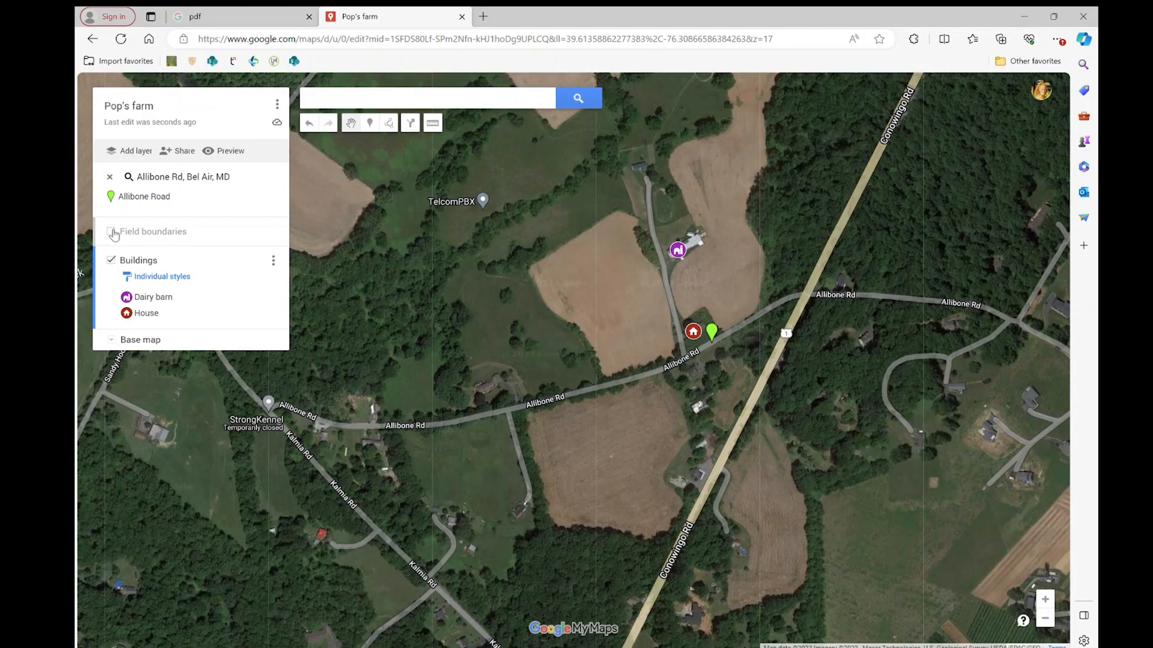
pyautogui.click(111, 231)
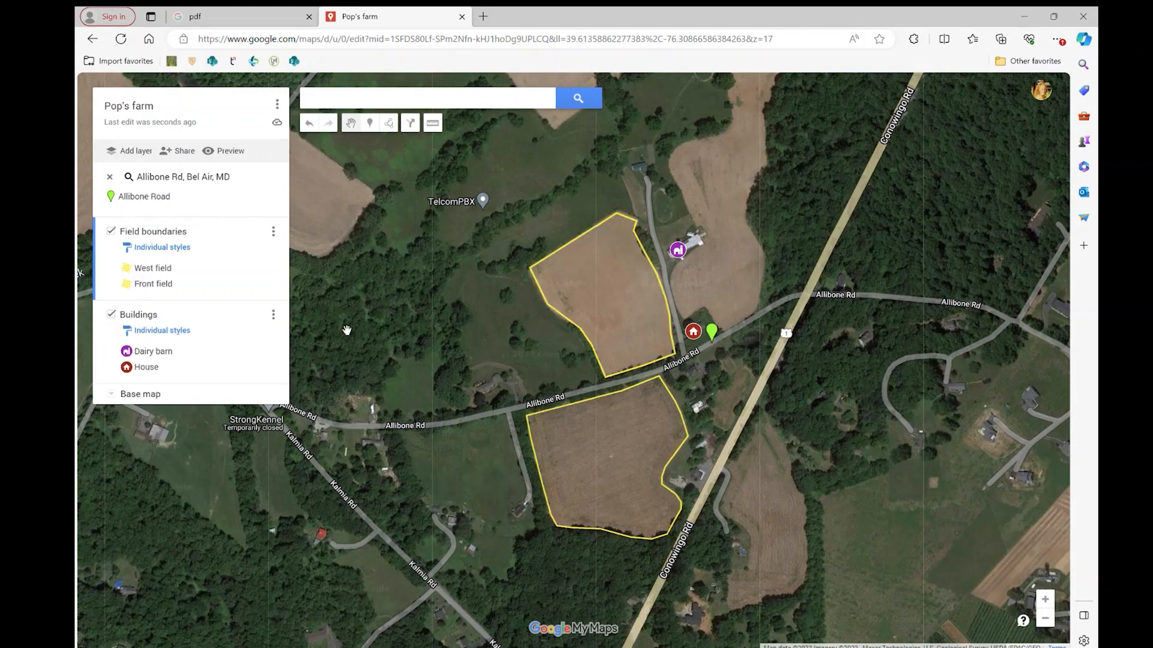
# Preview the map in view-only mode, inspect the House and West field details, and return to editing the map.
pyautogui.click(236, 156)
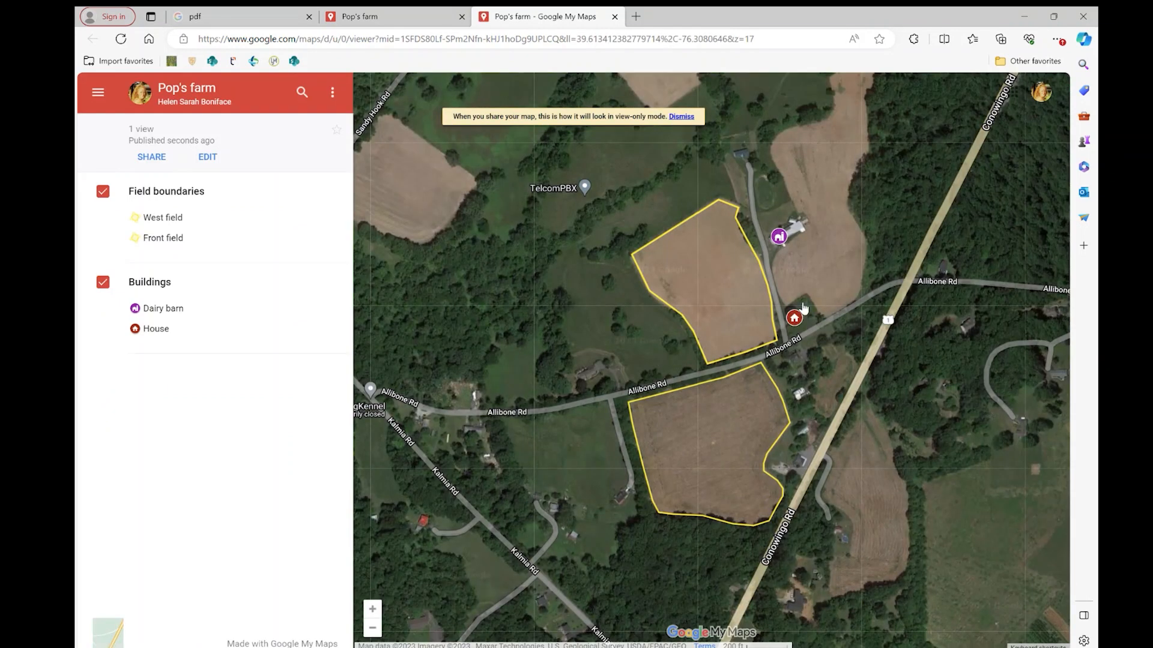
pyautogui.scroll(-3, 786, 288)
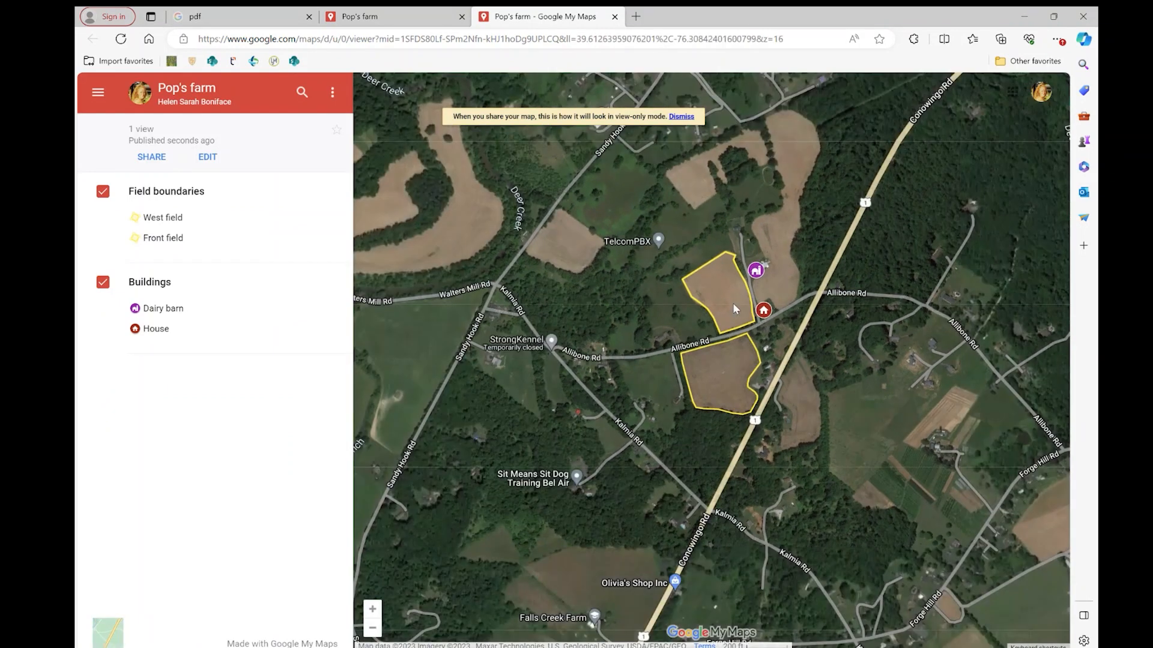
pyautogui.scroll(3, 740, 312)
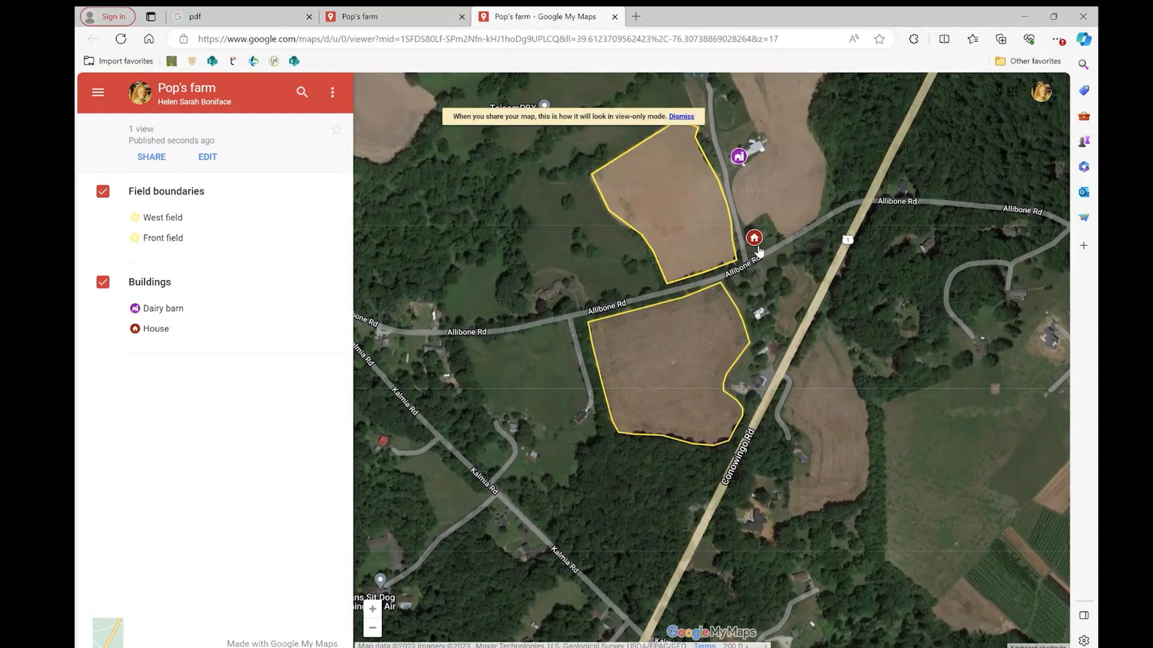
pyautogui.click(755, 241)
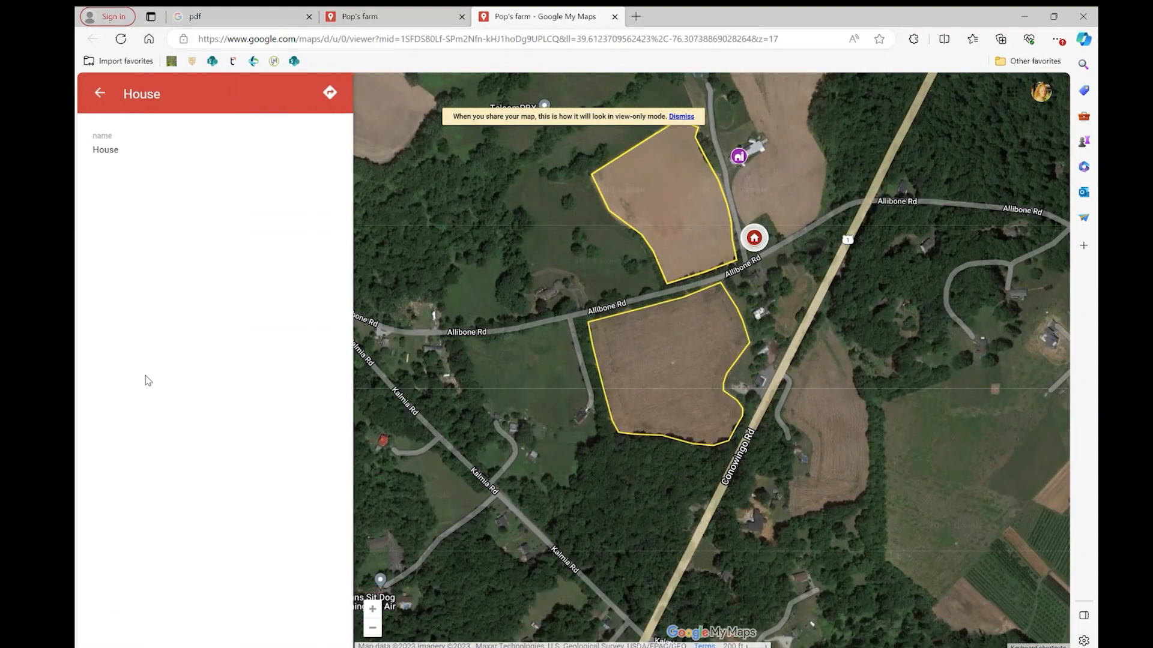
pyautogui.click(99, 94)
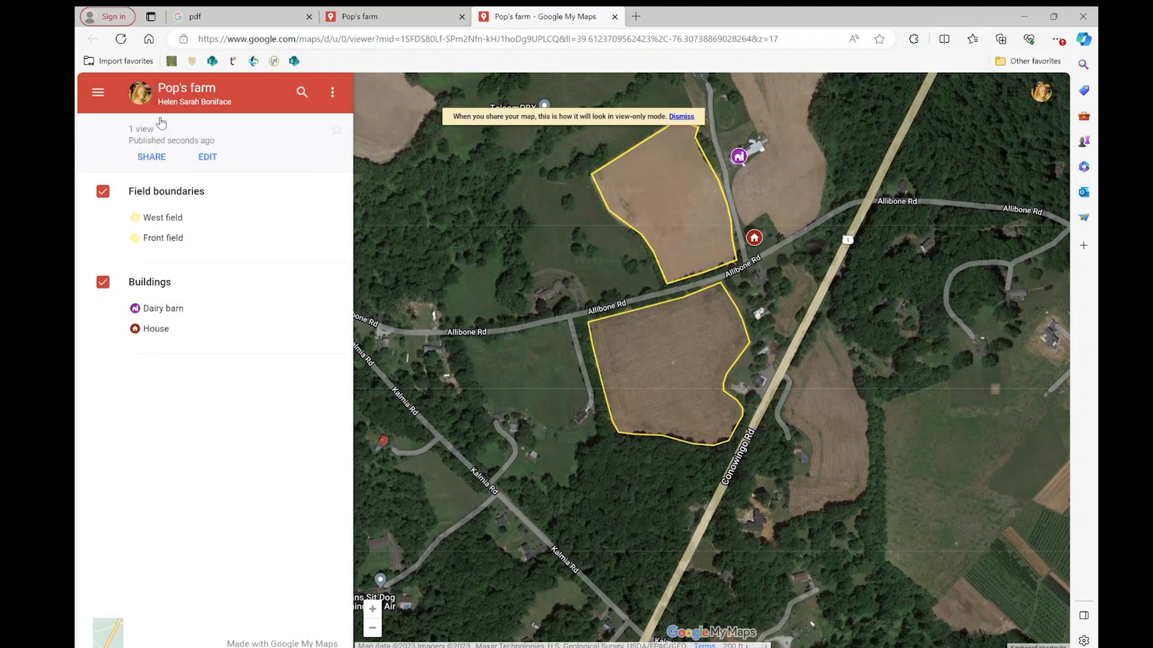
pyautogui.click(173, 221)
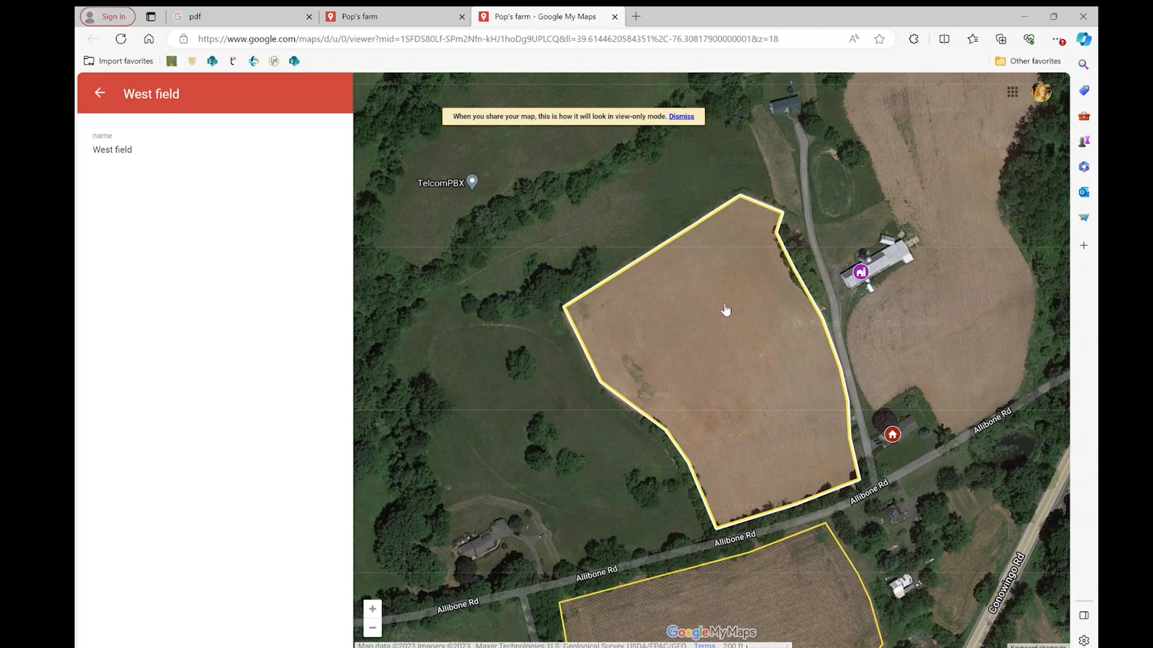
pyautogui.click(103, 95)
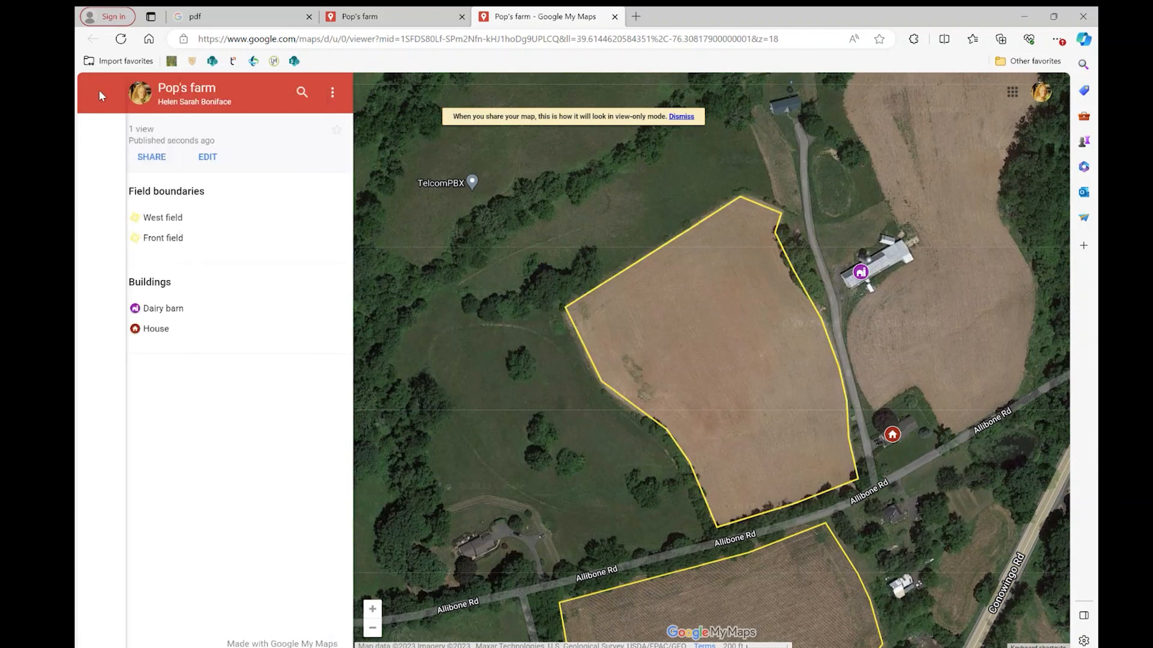
pyautogui.click(208, 158)
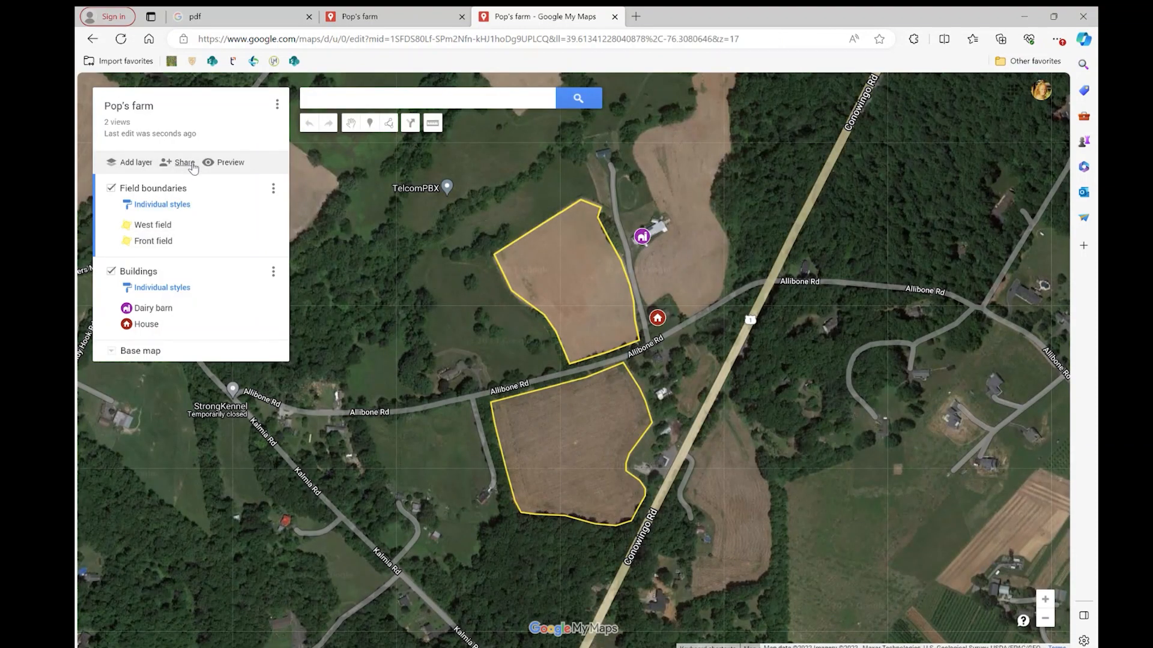
# Share the map so that anyone with the link can view it, and copy the link.
pyautogui.click(191, 165)
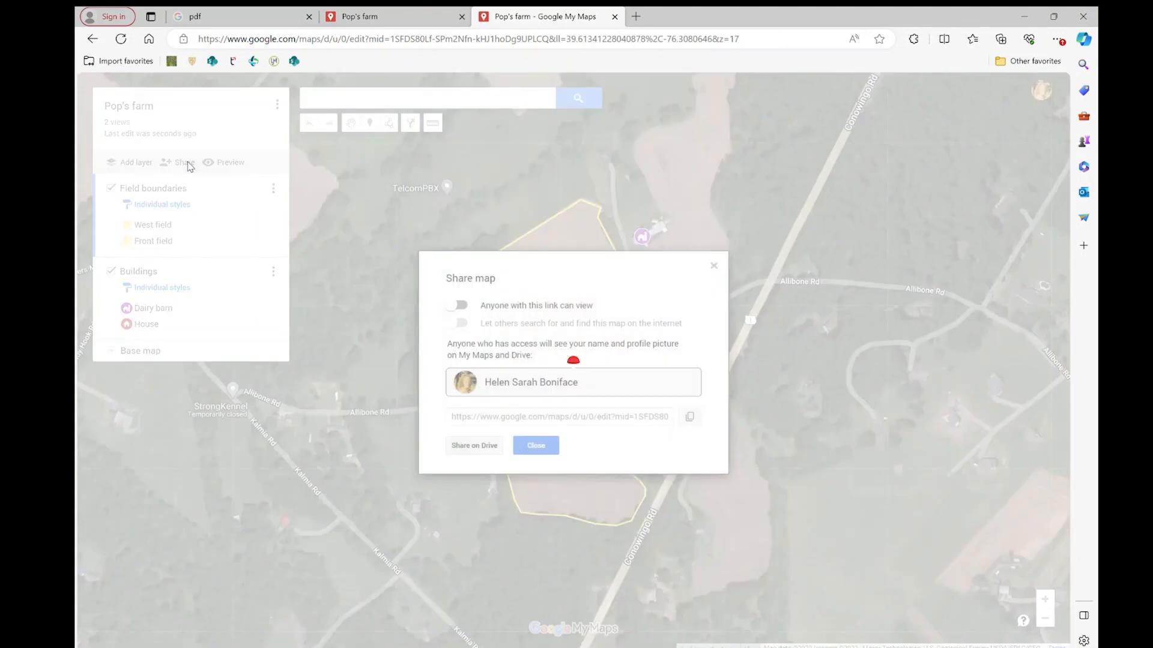
pyautogui.click(459, 306)
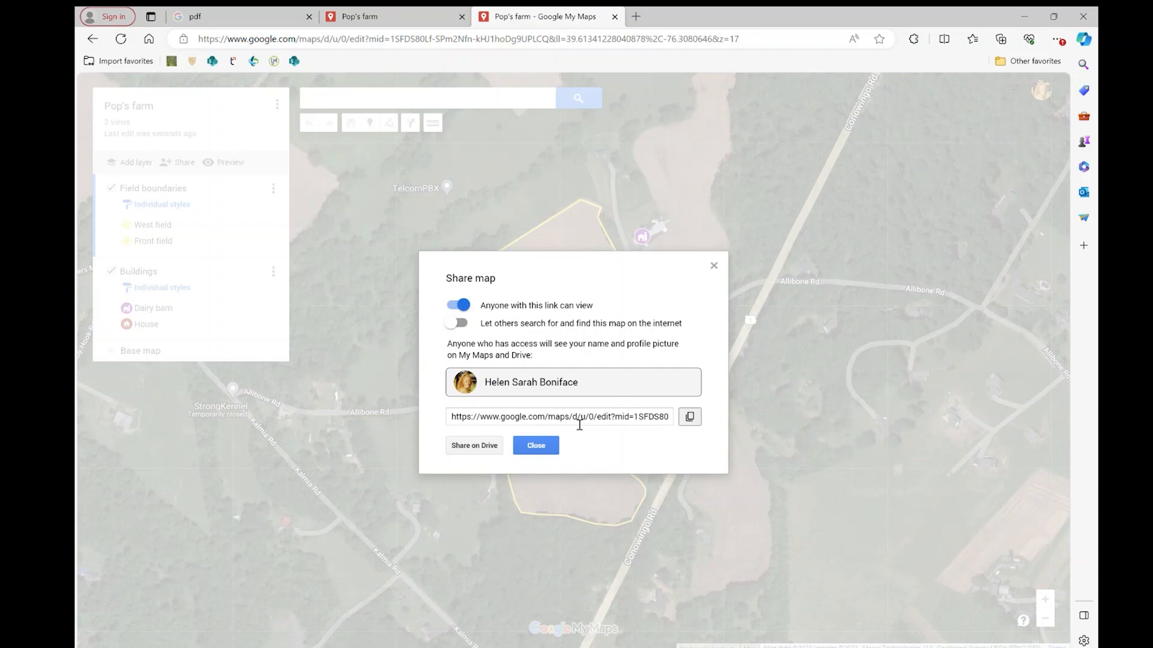
pyautogui.click(580, 423)
pyautogui.click(689, 417)
# Leave the sharing settings, generate a landscape PDF of the map on Letter (8.5" x 11") paper, and close the PDF after checking it.
pyautogui.click(714, 266)
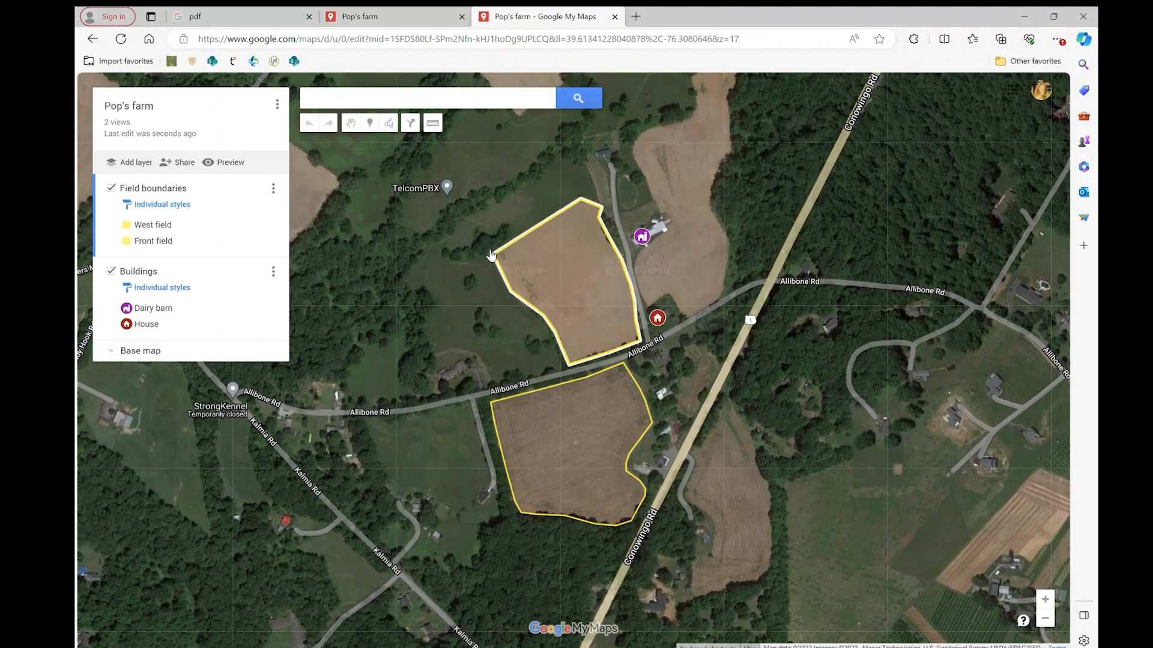
pyautogui.click(278, 106)
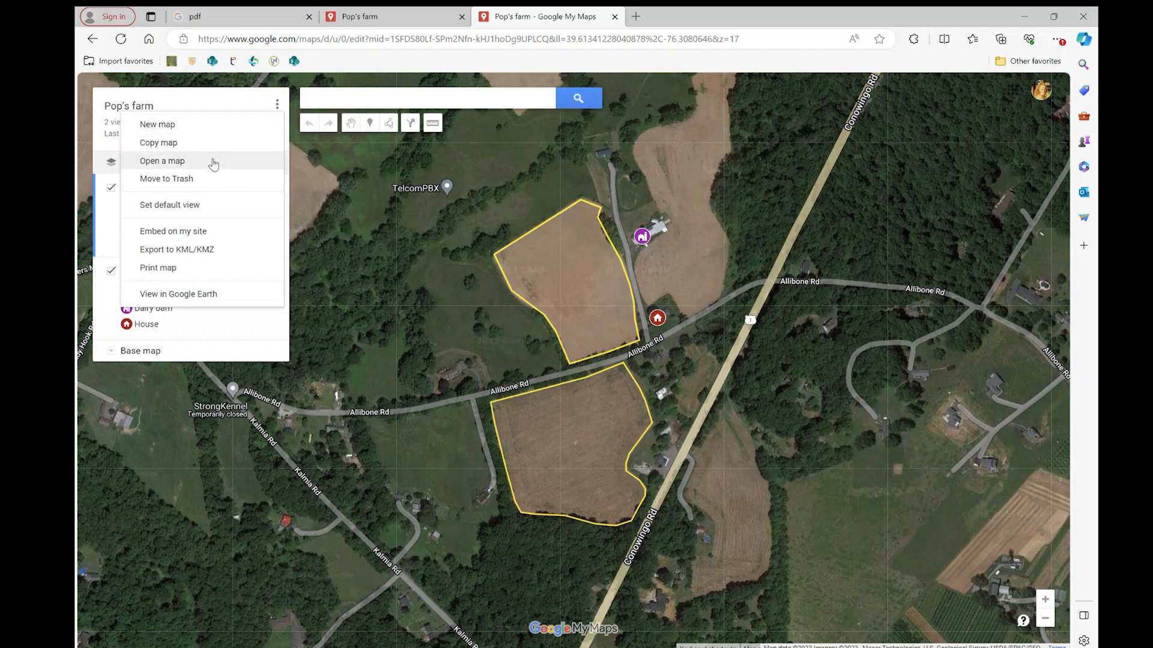
pyautogui.click(191, 269)
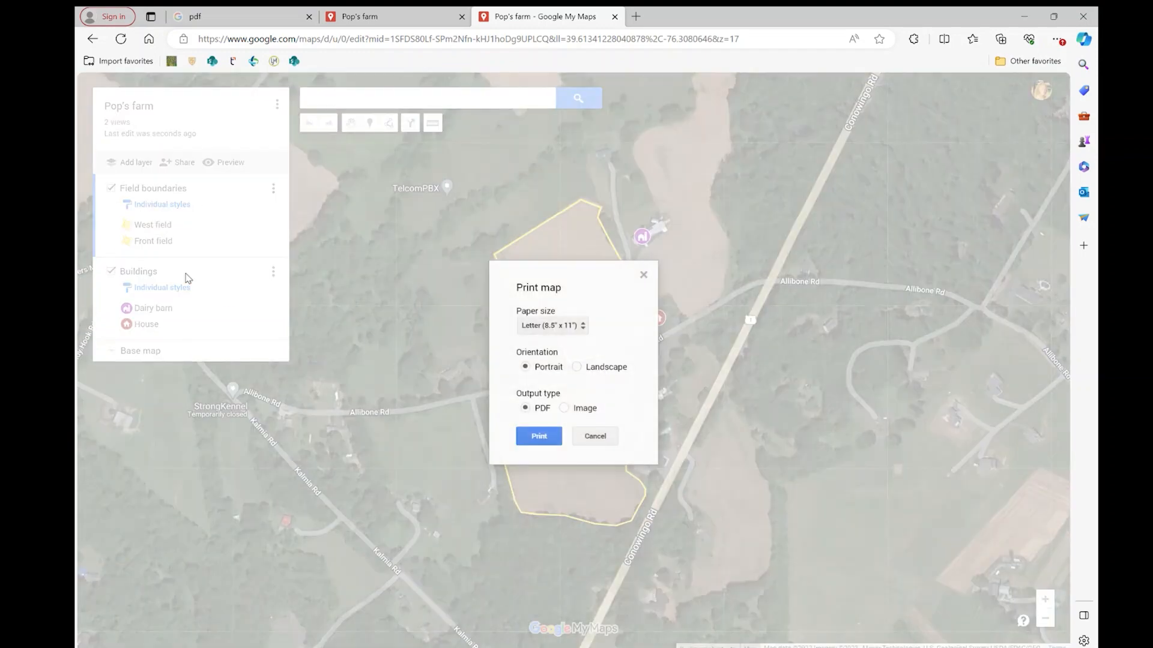
pyautogui.click(587, 329)
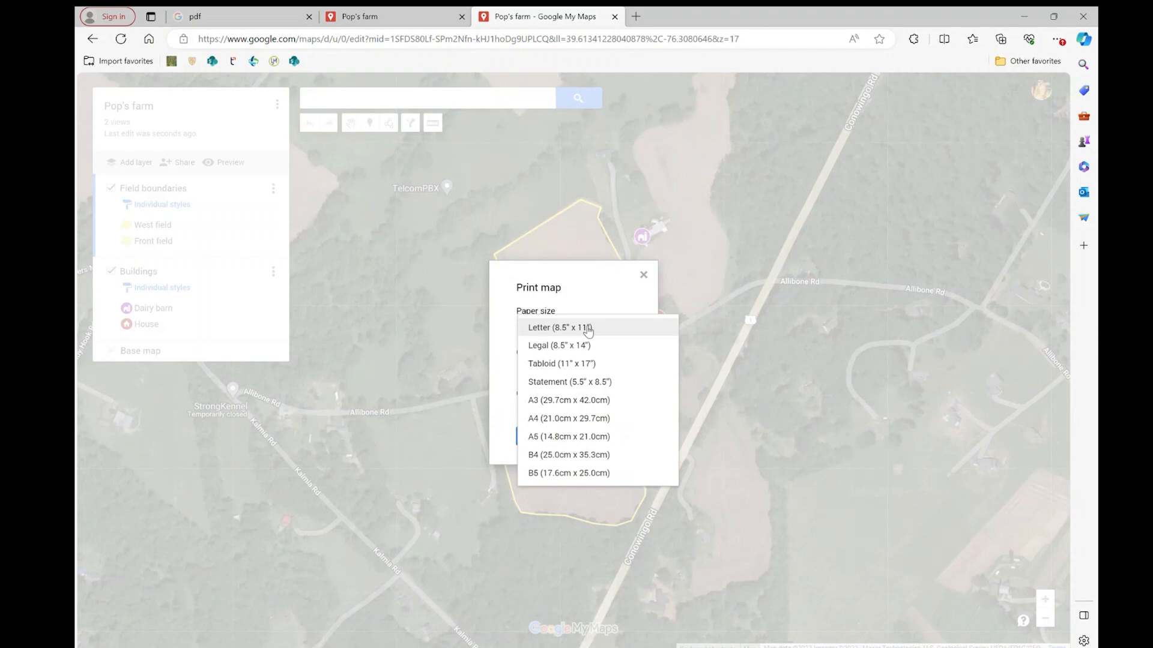
pyautogui.click(609, 332)
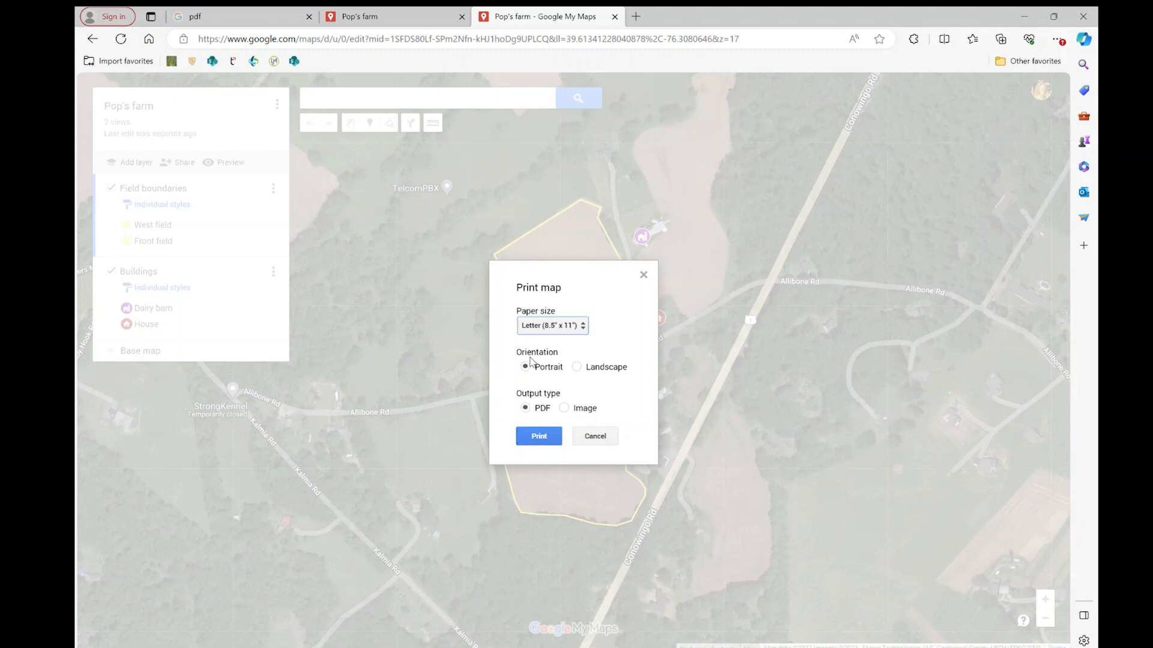
pyautogui.click(577, 368)
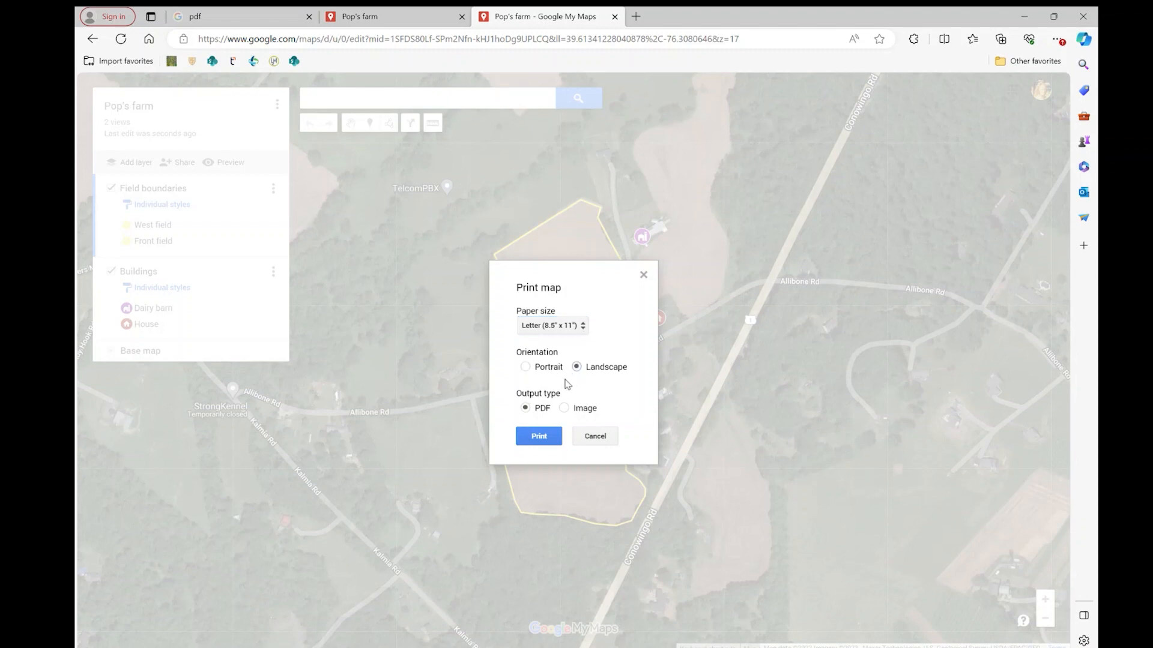
pyautogui.click(544, 437)
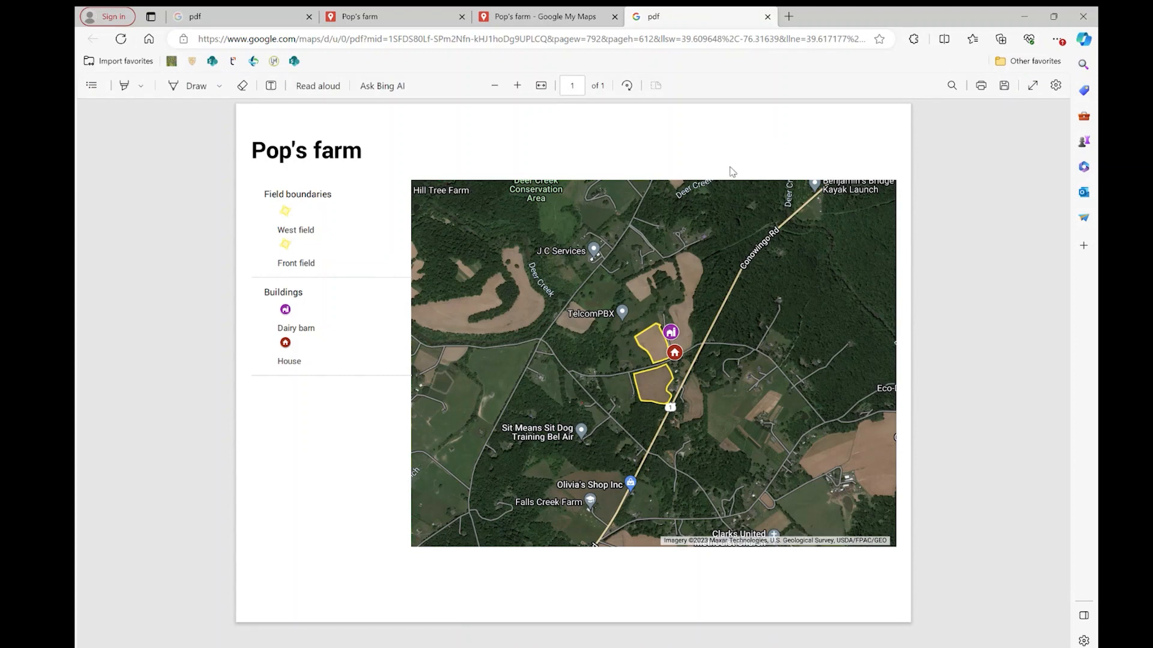
pyautogui.click(768, 17)
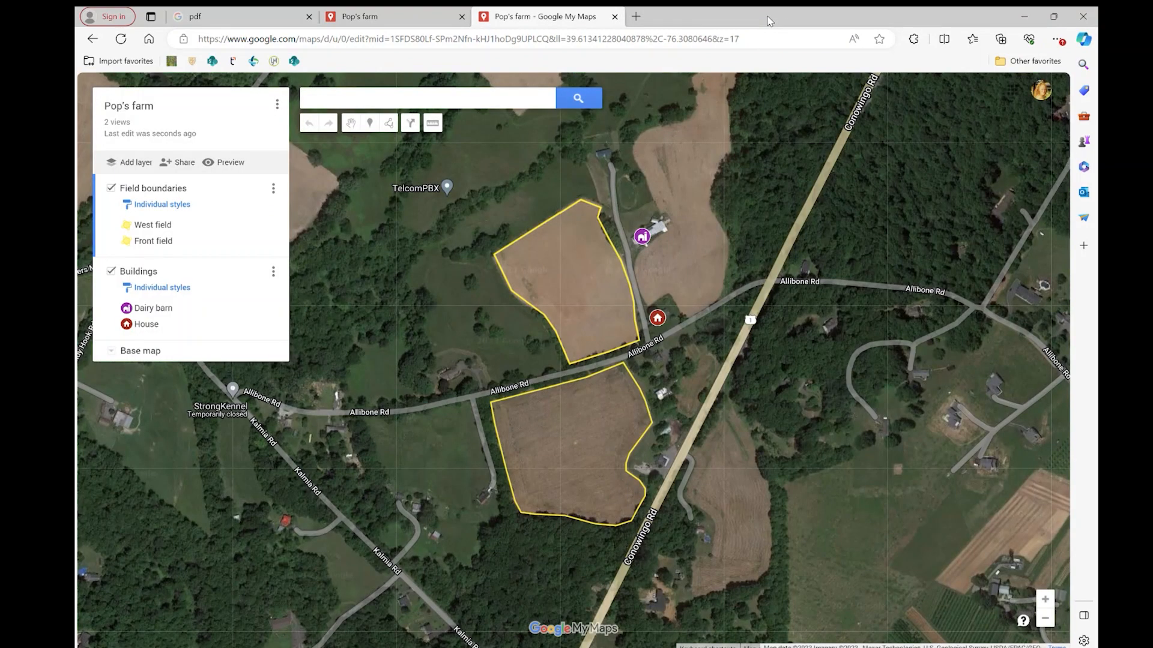
# Generate another Letter-size landscape PDF of the map, framed more closely around the two fields and the buildings.
pyautogui.scroll(1, 598, 318)
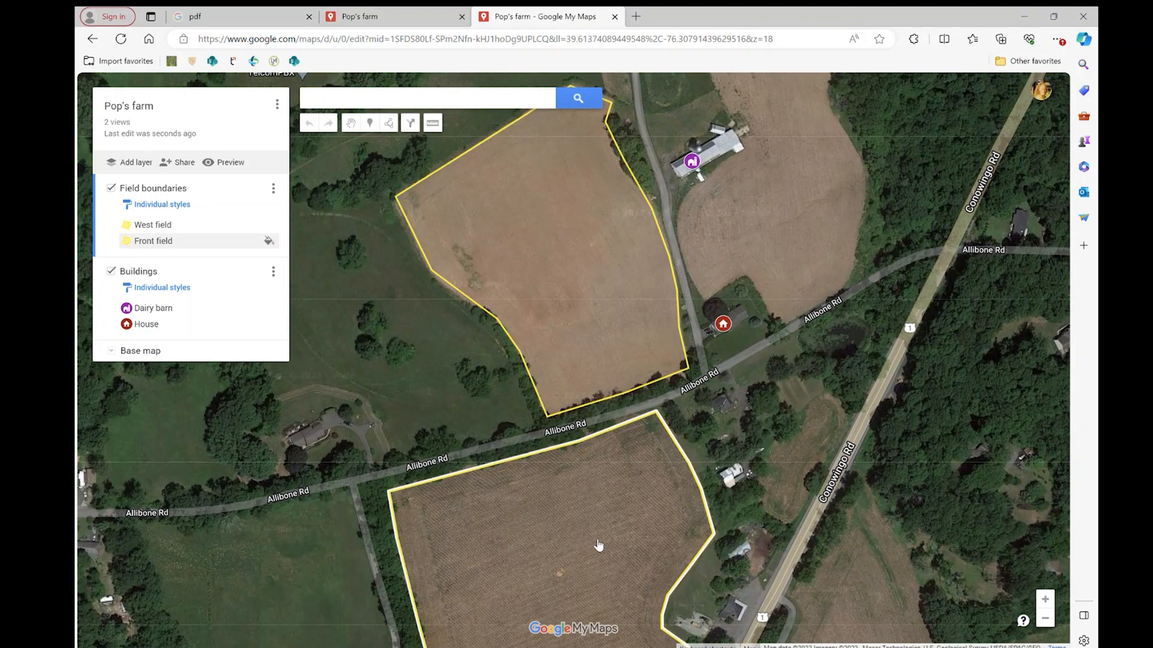
pyautogui.click(279, 107)
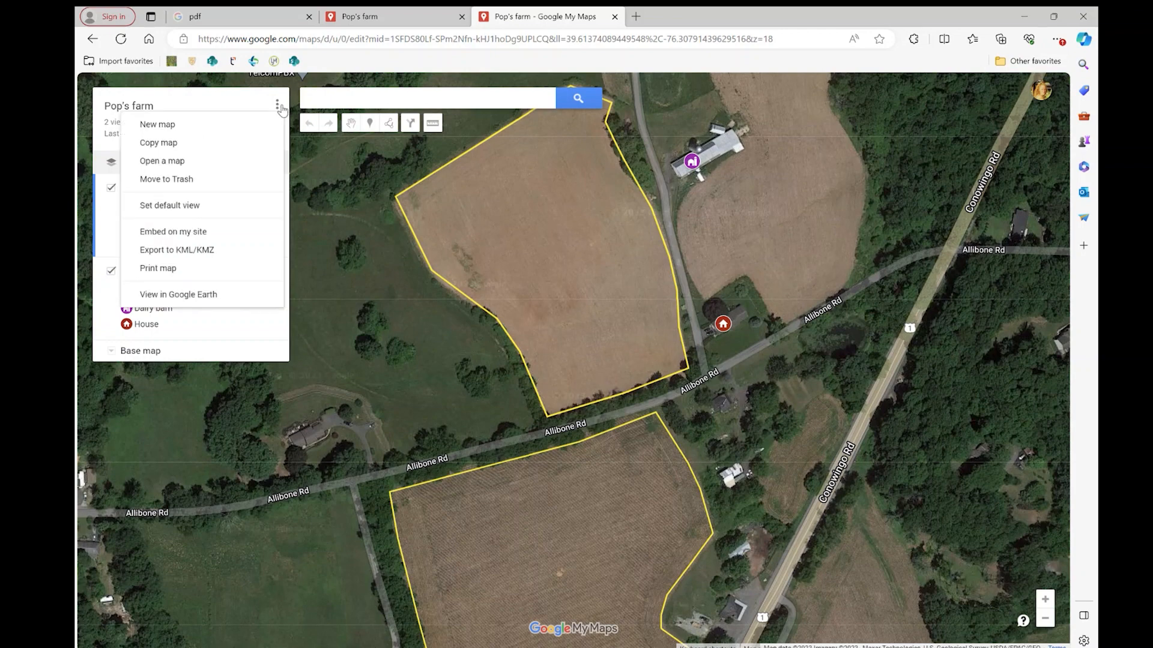
pyautogui.click(192, 273)
pyautogui.click(576, 367)
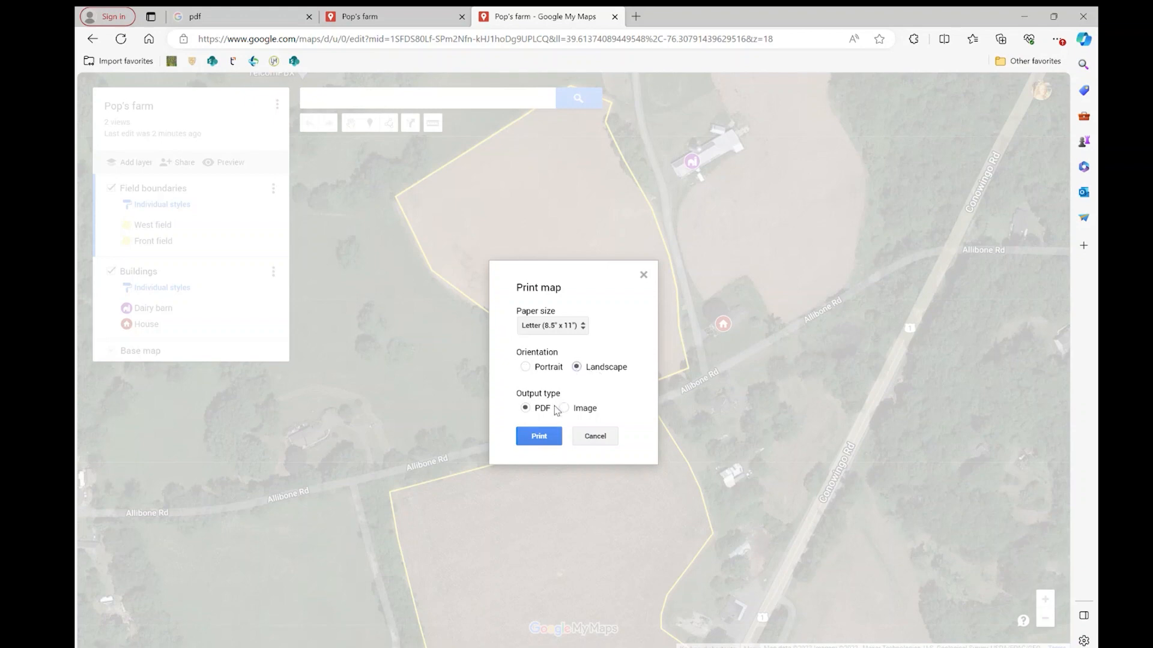
pyautogui.click(552, 434)
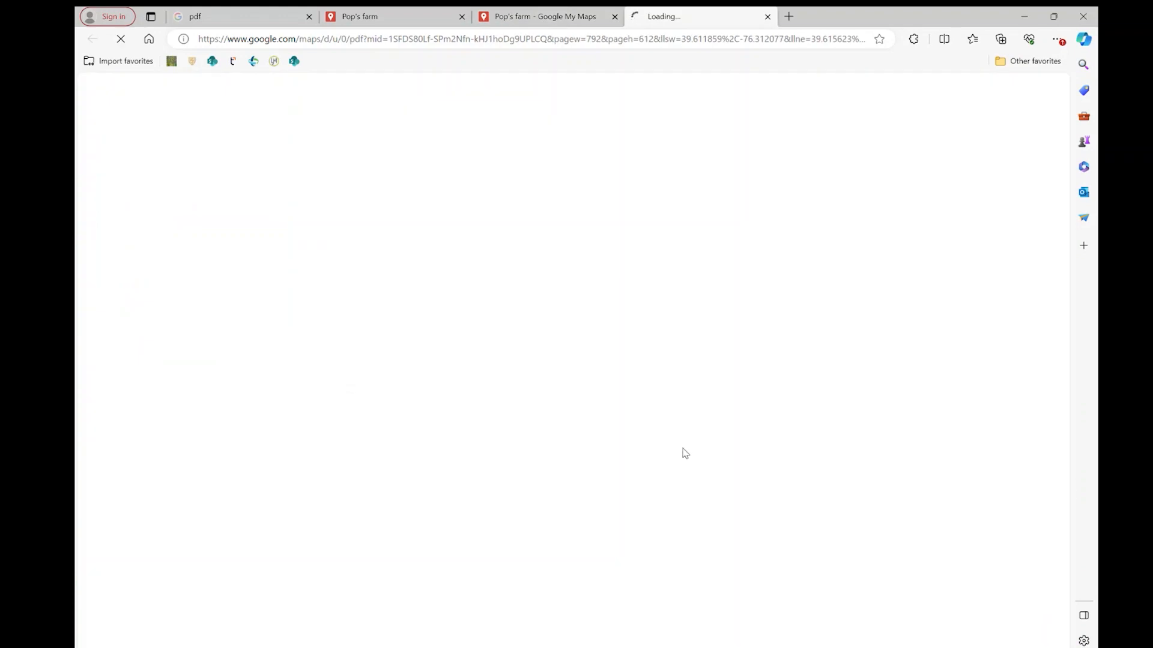